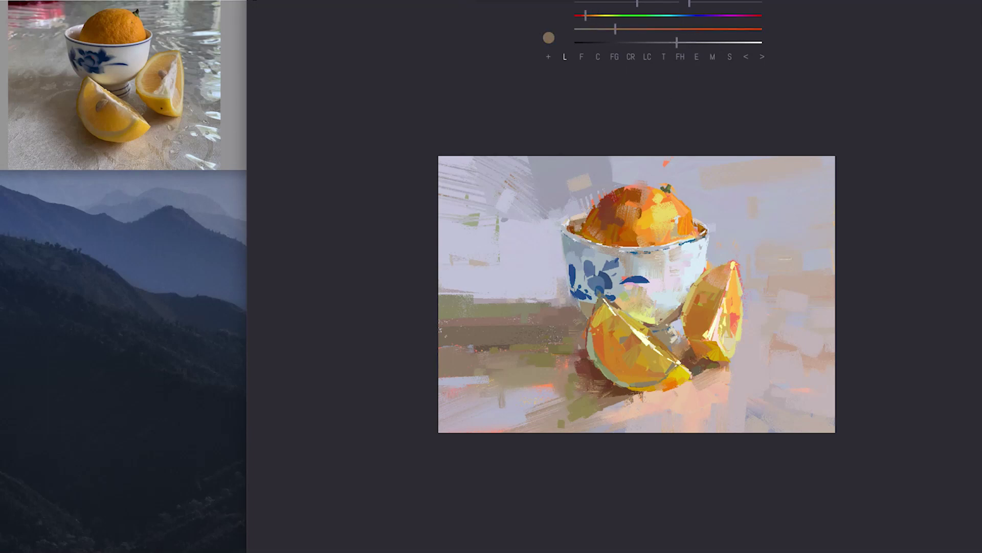
Sample colours around the table shadow and paint pale lavender strokes over the background and table edge left of the bowl.
click(578, 342)
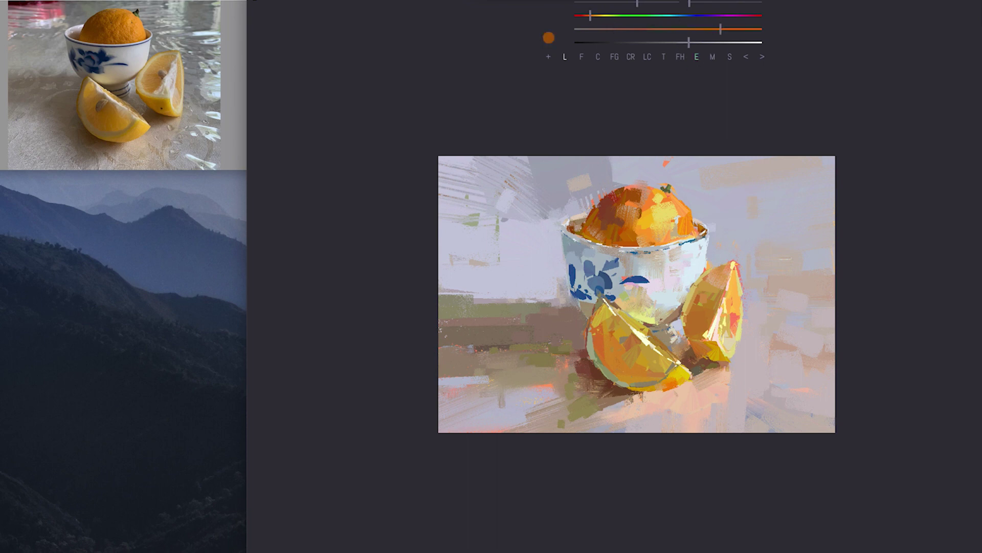
alt+click(538, 327)
click(697, 57)
alt+click(547, 280)
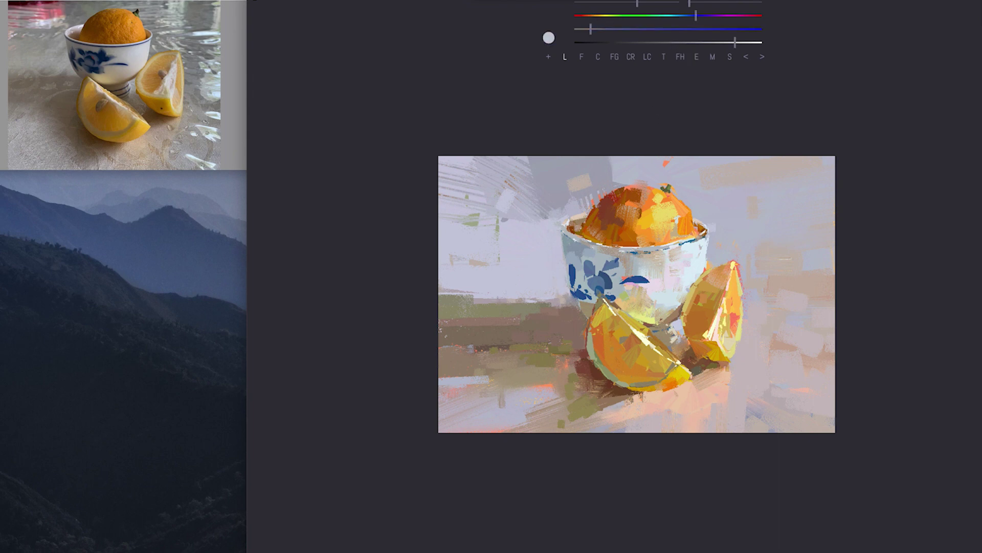
drag(562, 302, 527, 310)
drag(486, 376, 488, 385)
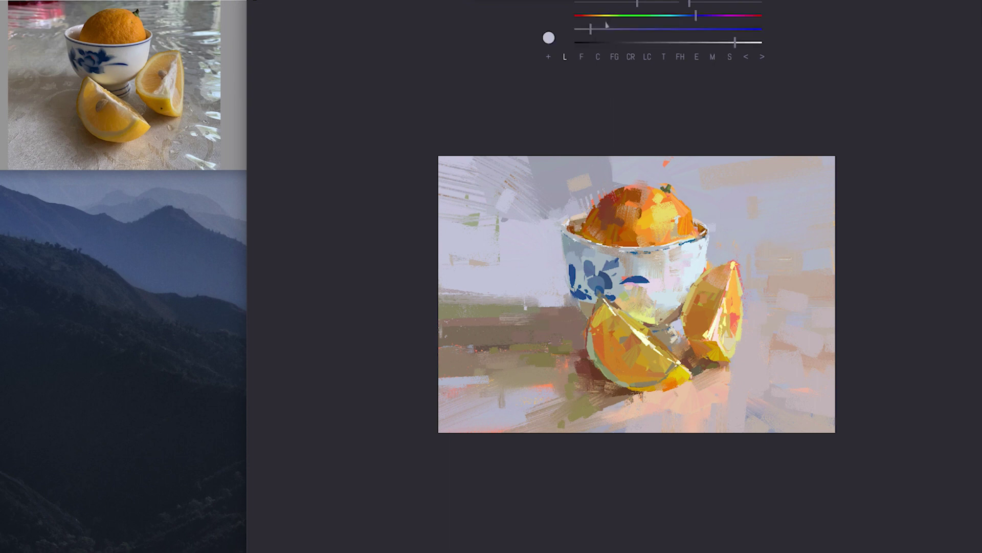
Mix a warm, saturated yellow and dab it onto the cut face of the front lemon wedge, reducing the brush size.
click(607, 16)
drag(590, 30, 612, 29)
click(594, 16)
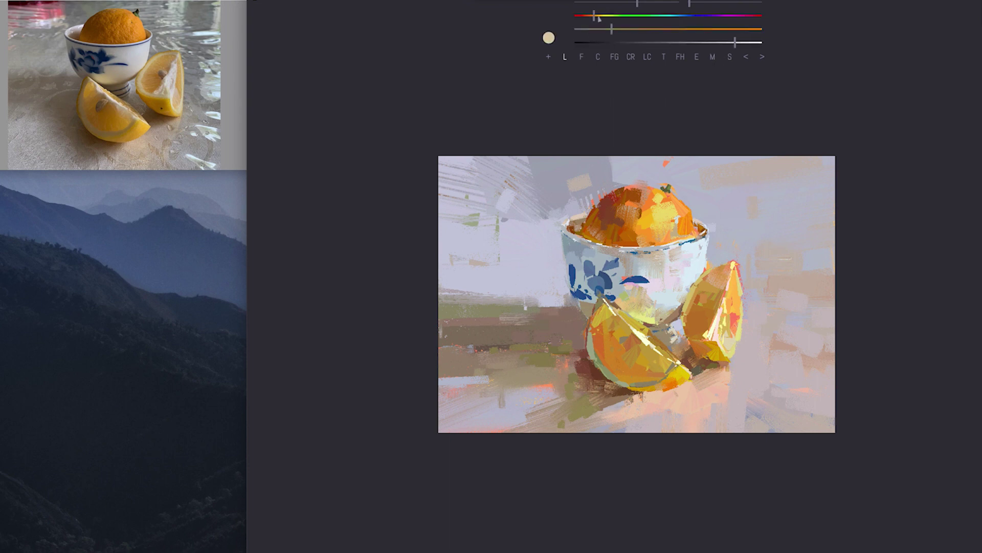
click(668, 29)
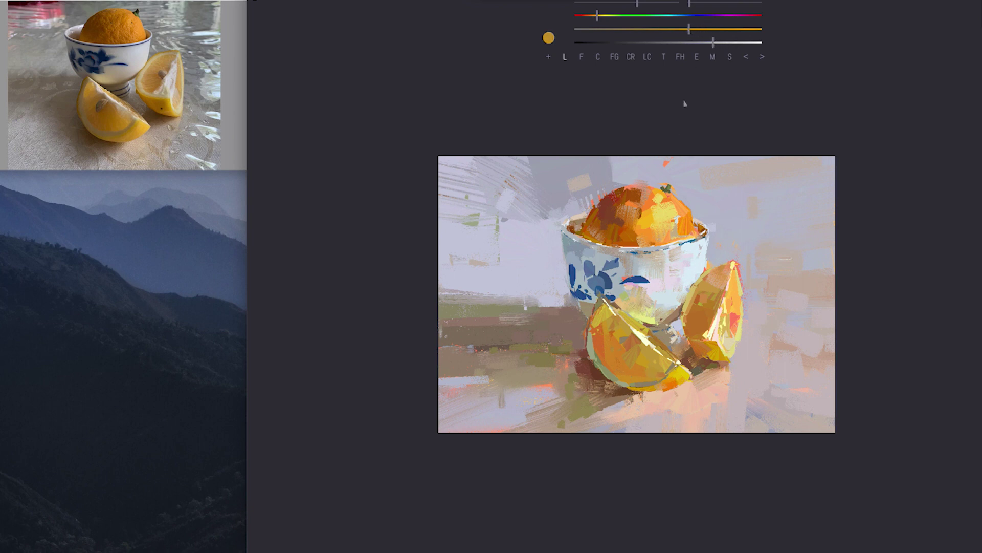
drag(727, 45, 729, 43)
click(656, 370)
drag(637, 3, 629, 3)
click(644, 369)
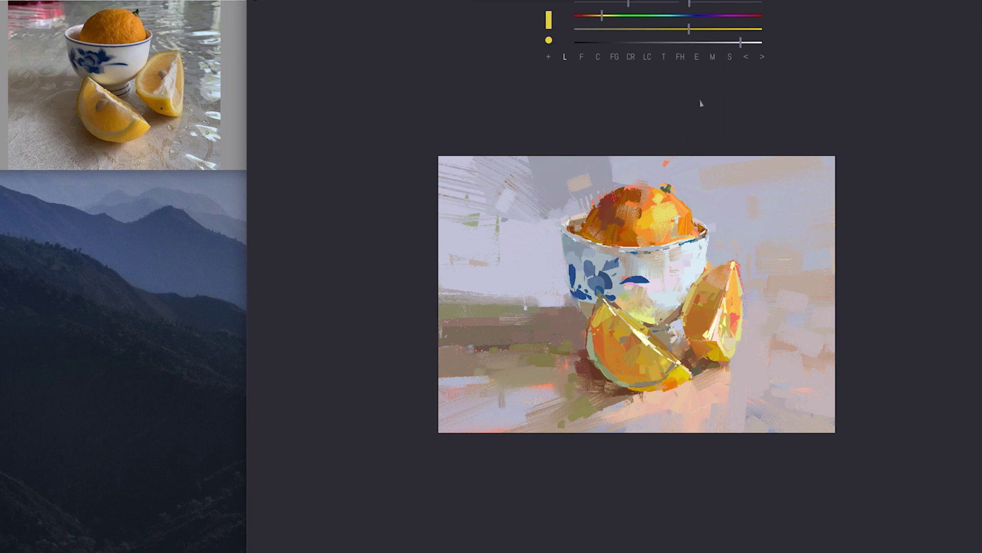
Sample and brighten orange tones and paint strokes over the highlight and upper edge of the orange in the bowl.
click(696, 57)
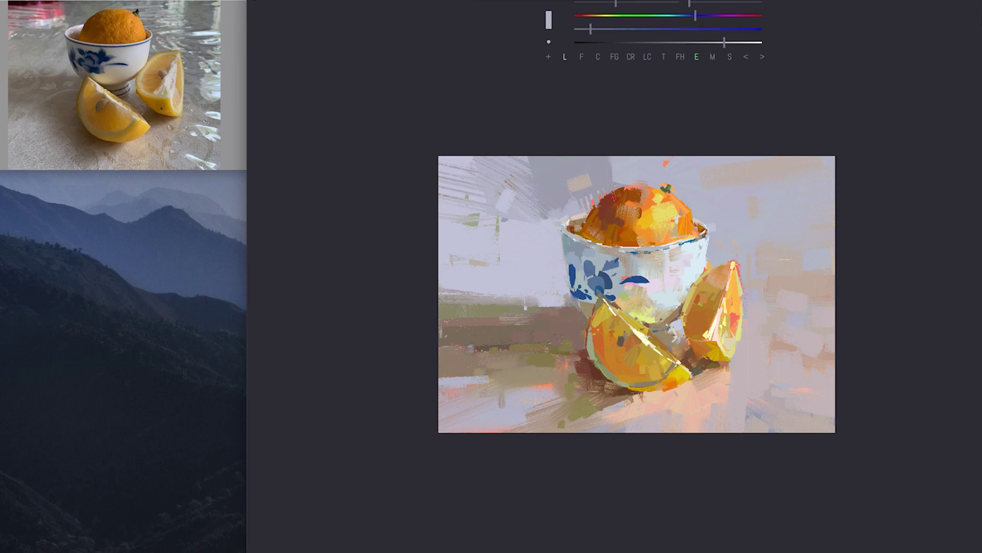
drag(650, 217, 645, 229)
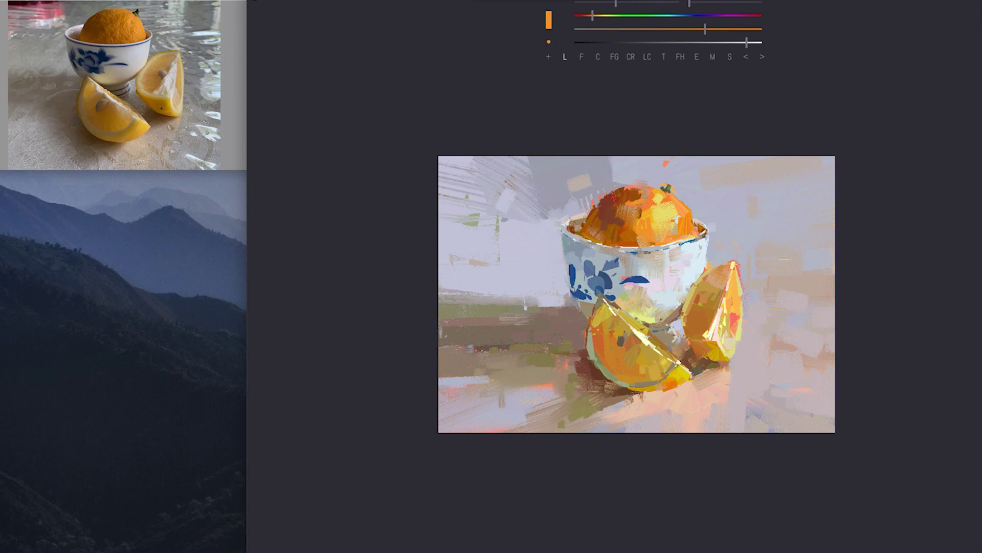
click(697, 58)
click(635, 196)
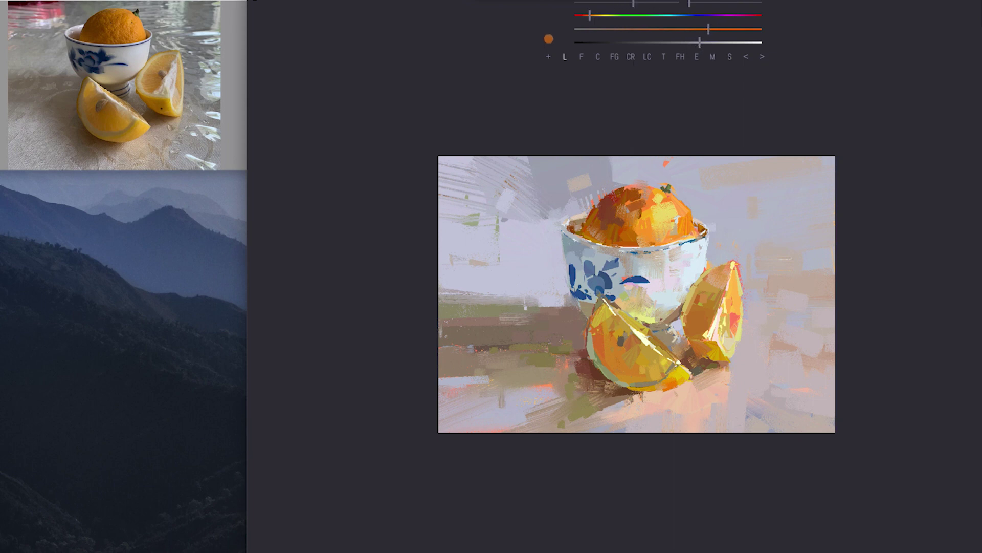
drag(699, 43, 709, 43)
drag(709, 42, 721, 42)
drag(636, 192, 641, 186)
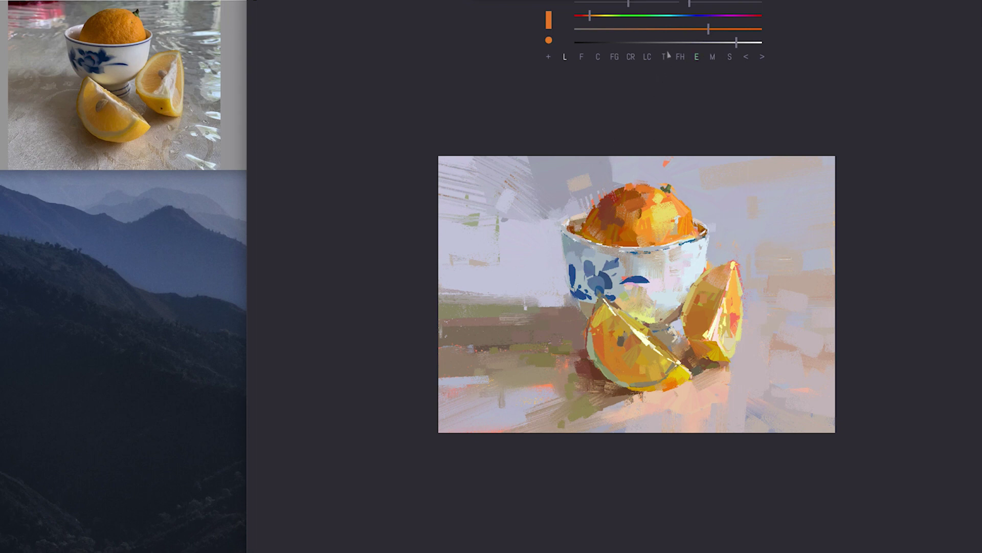
Switch to the Fill Gradient brush with a lightened blue-grey colour and a smaller brush size.
key(x)
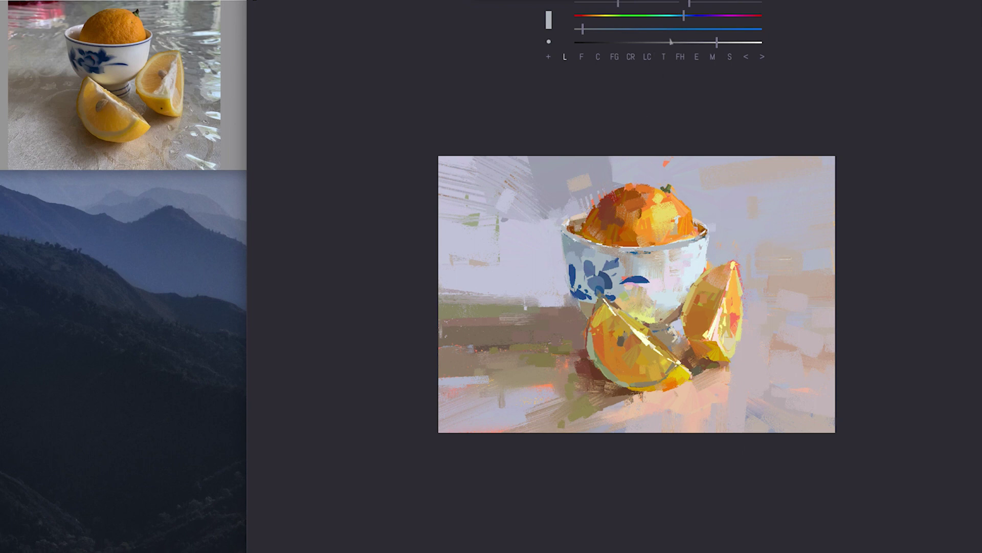
drag(718, 43, 743, 42)
click(603, 4)
click(746, 57)
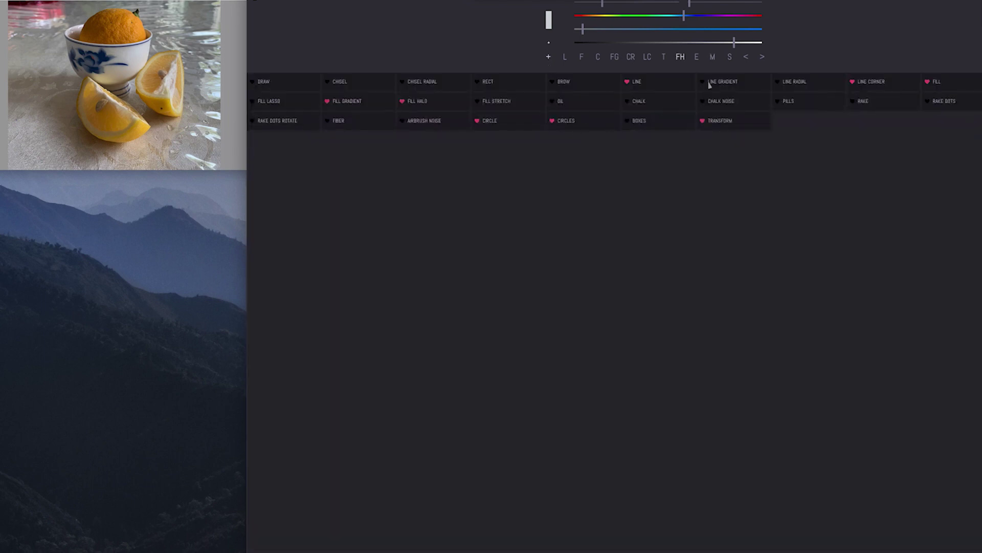
click(358, 102)
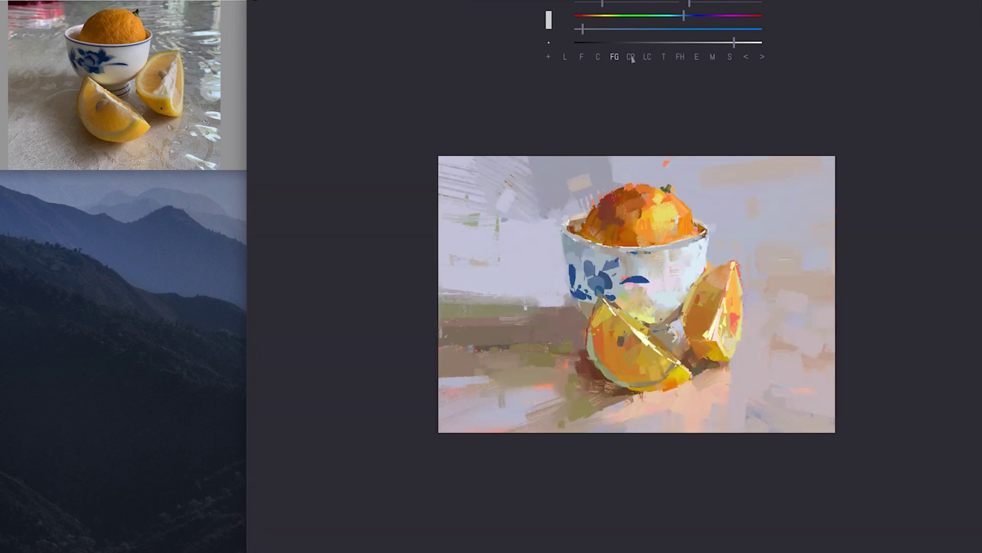
click(679, 57)
click(612, 57)
click(629, 57)
click(646, 57)
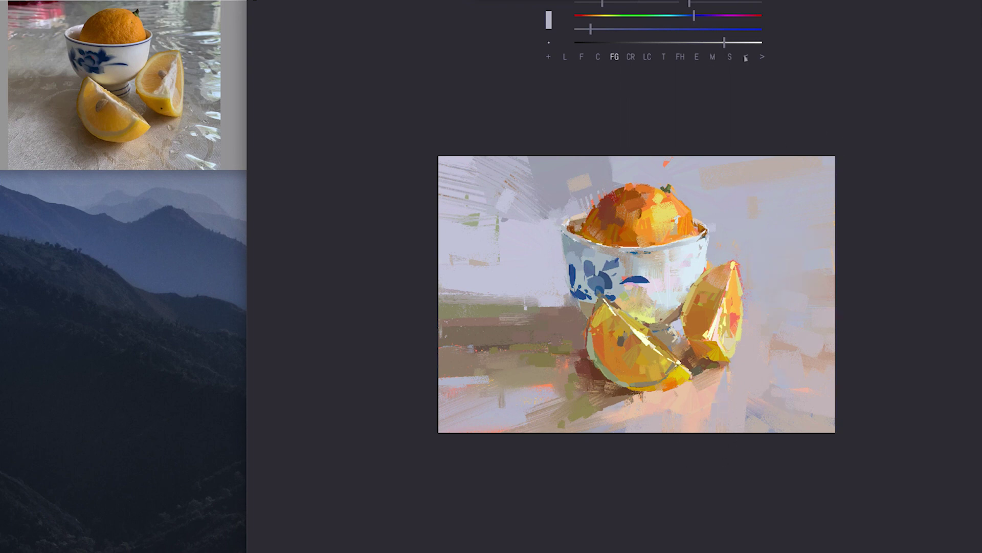
Lighten a pink sampled from the table and try a gradient patch across the foreground, undoing the last fill.
click(698, 58)
click(738, 389)
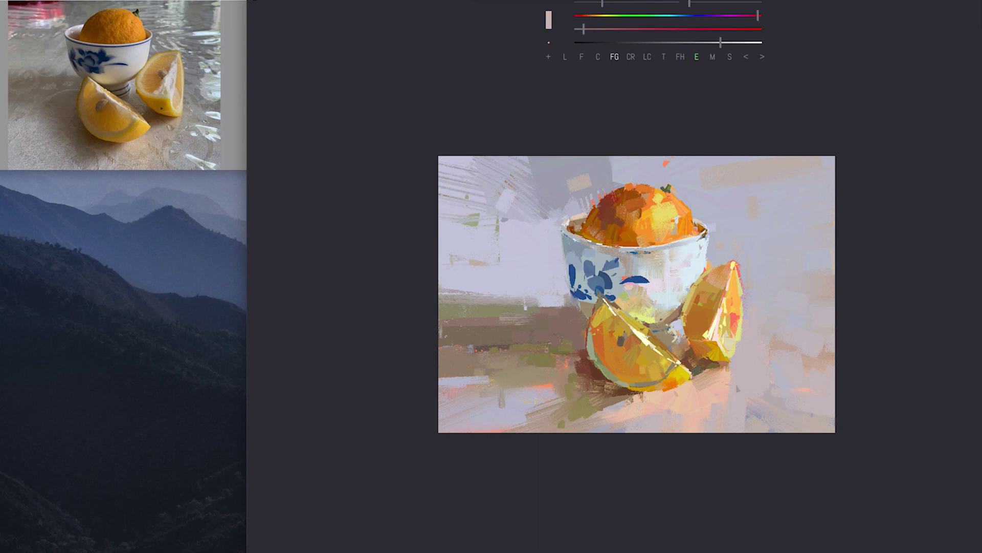
drag(720, 42, 731, 42)
mouse_move(575, 430)
mouse_down()
mouse_move(715, 432)
mouse_move(568, 425)
mouse_up()
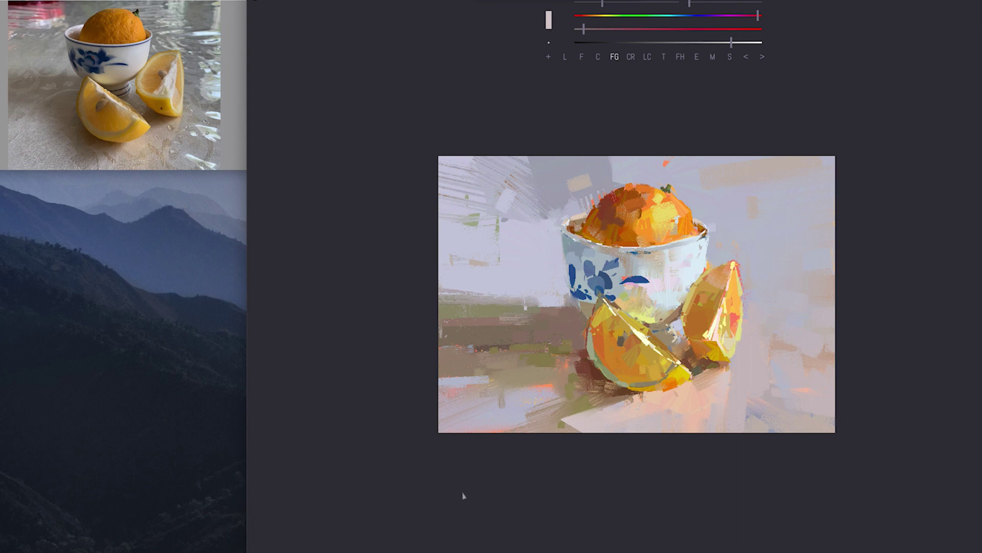
key(ctrl+z)
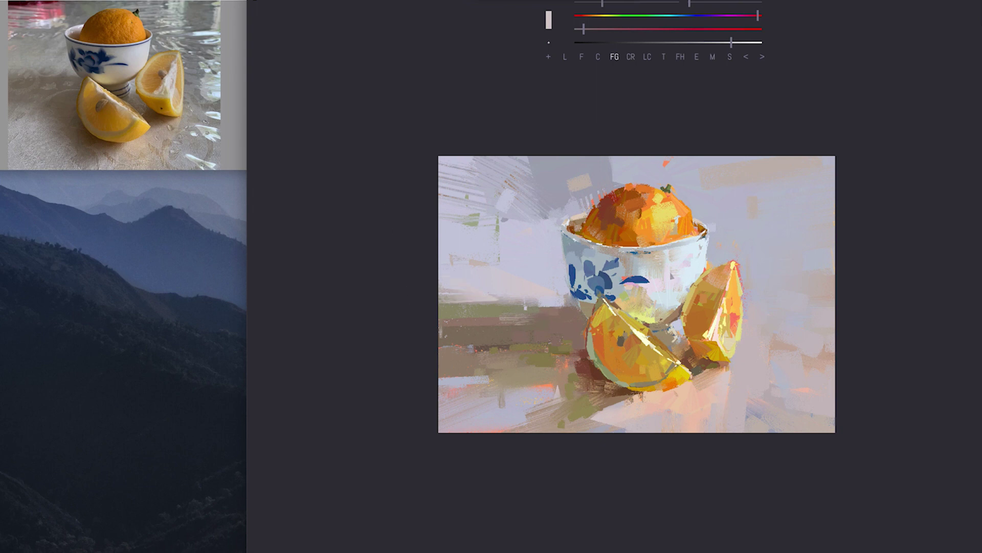
Sample the bowl's white and turn it into a brighter, warm near-white highlight colour.
alt+click(697, 255)
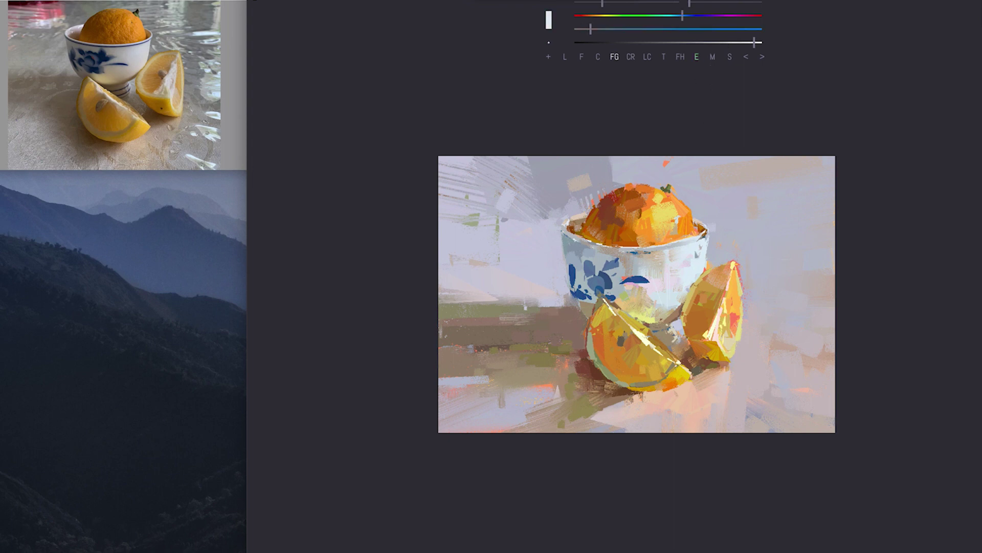
drag(755, 43, 762, 43)
click(585, 15)
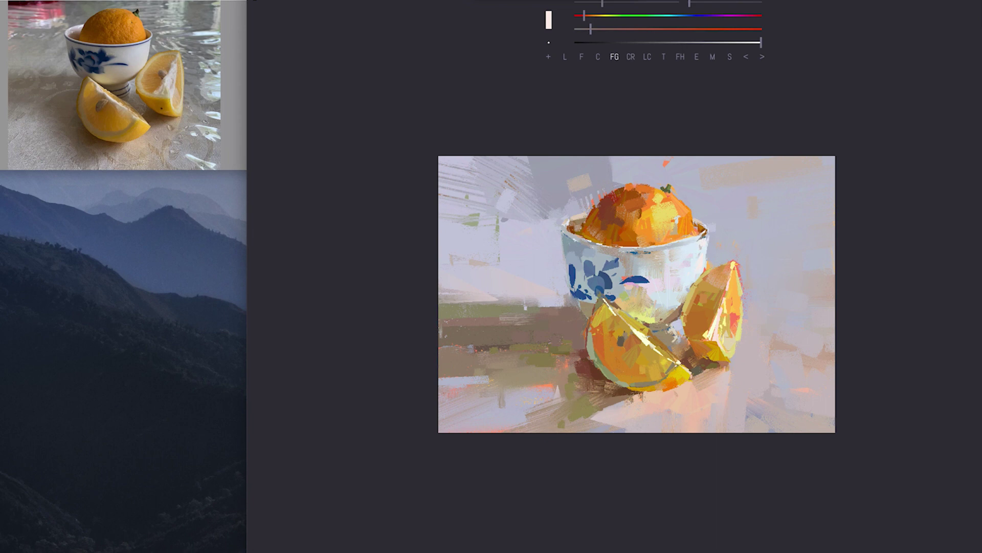
Paint a soft pale-yellow reflection on the bowl above the front wedge, and darken the sampled yellow.
alt+click(649, 315)
alt+click(649, 315)
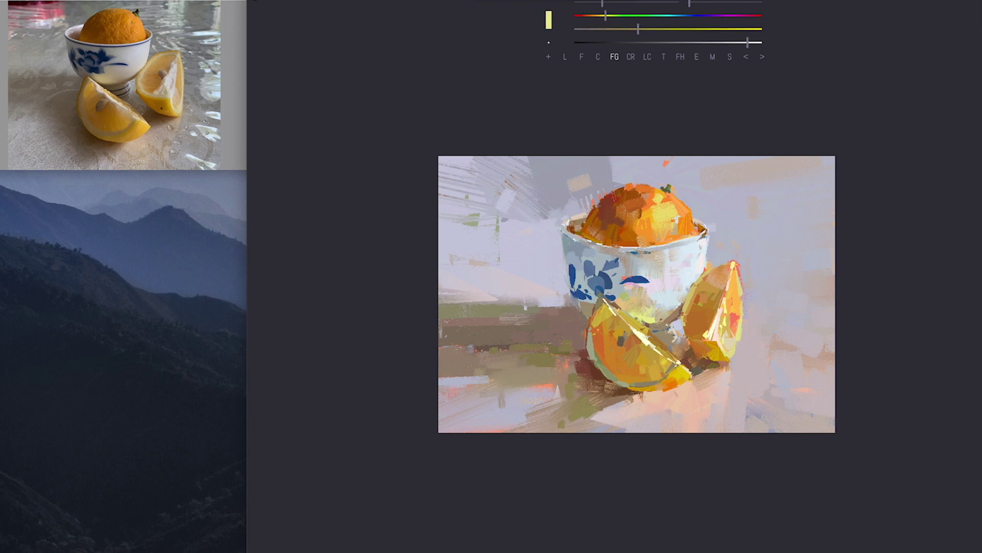
mouse_move(643, 306)
mouse_down()
mouse_move(639, 314)
mouse_move(645, 305)
mouse_up()
mouse_move(615, 296)
mouse_down()
mouse_move(618, 308)
mouse_move(619, 291)
mouse_up()
drag(748, 43, 728, 42)
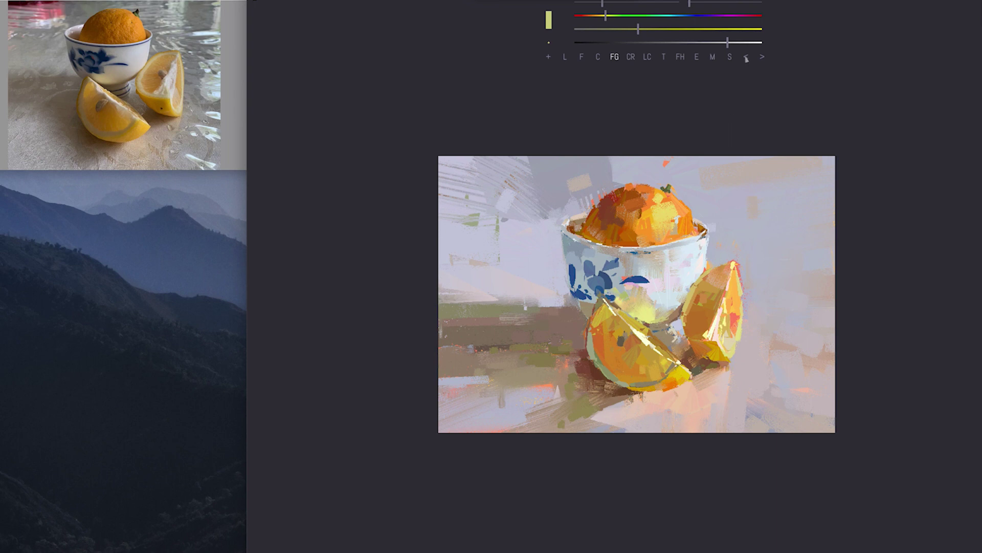
Sample a pale blue-white and shade the bowl's lower right side with gradient strokes, undoing the last extra stroke.
key(alt)
key(alt)
drag(671, 300, 677, 307)
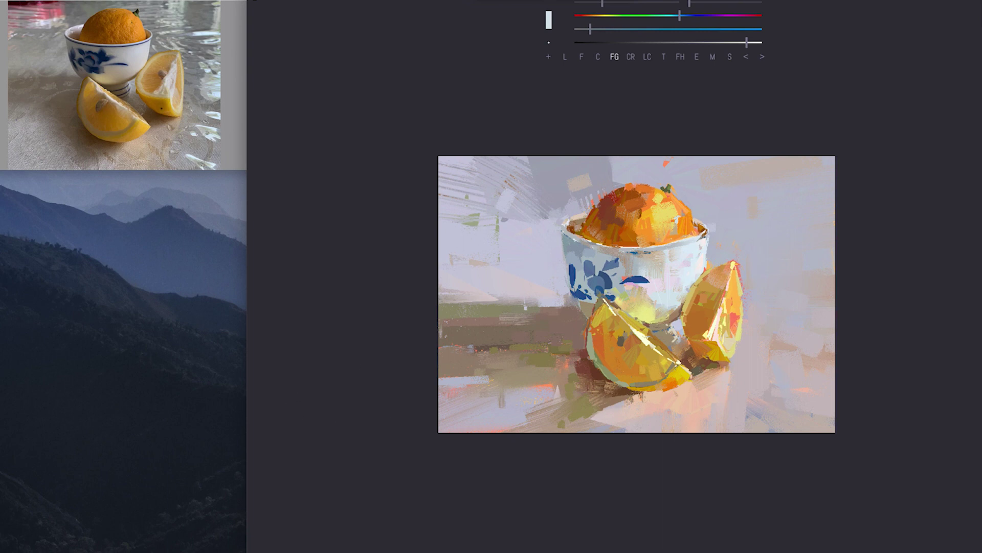
click(696, 56)
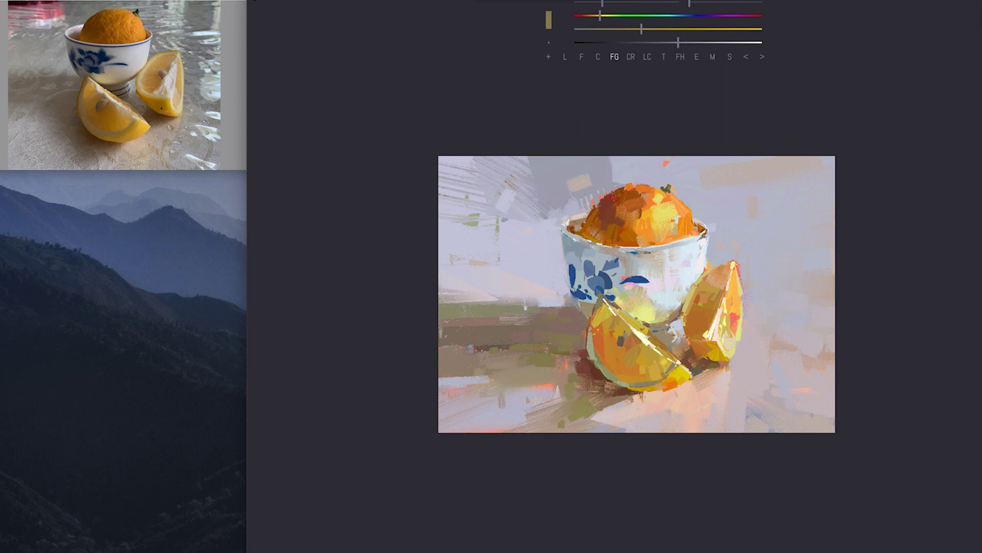
key(ctrl+z)
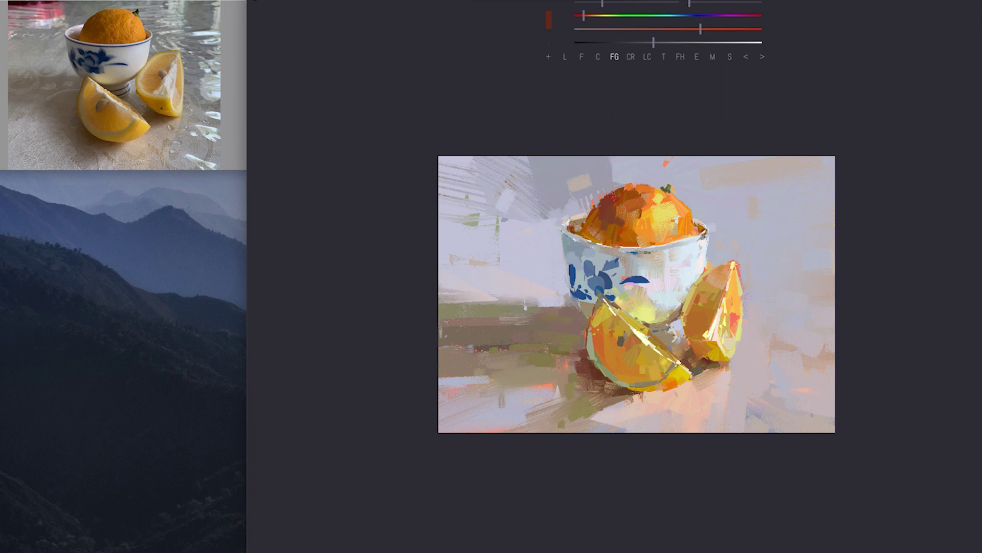
Lighten the dark red paint and sample further colours from the painting, including the grey background behind the orange.
drag(654, 42, 670, 43)
click(698, 58)
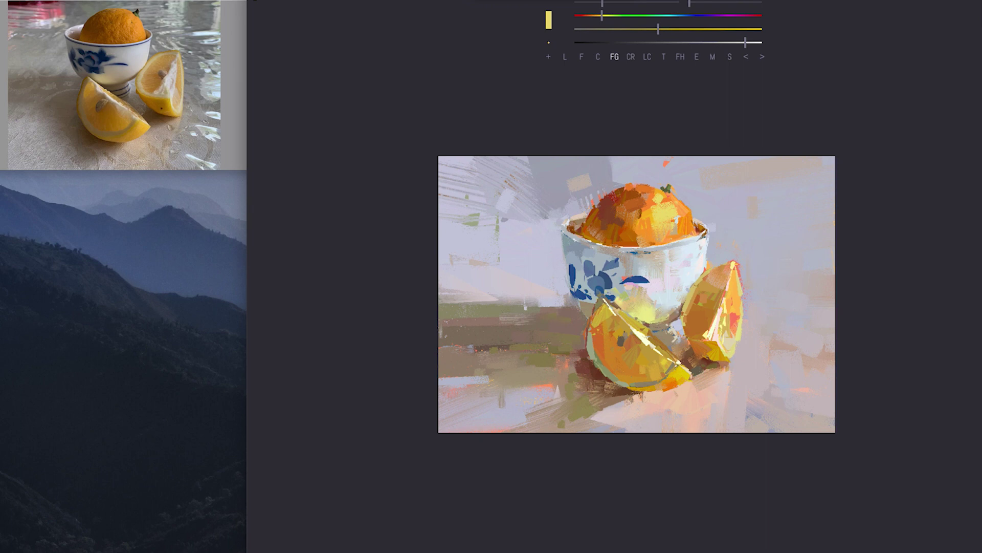
alt+click(614, 174)
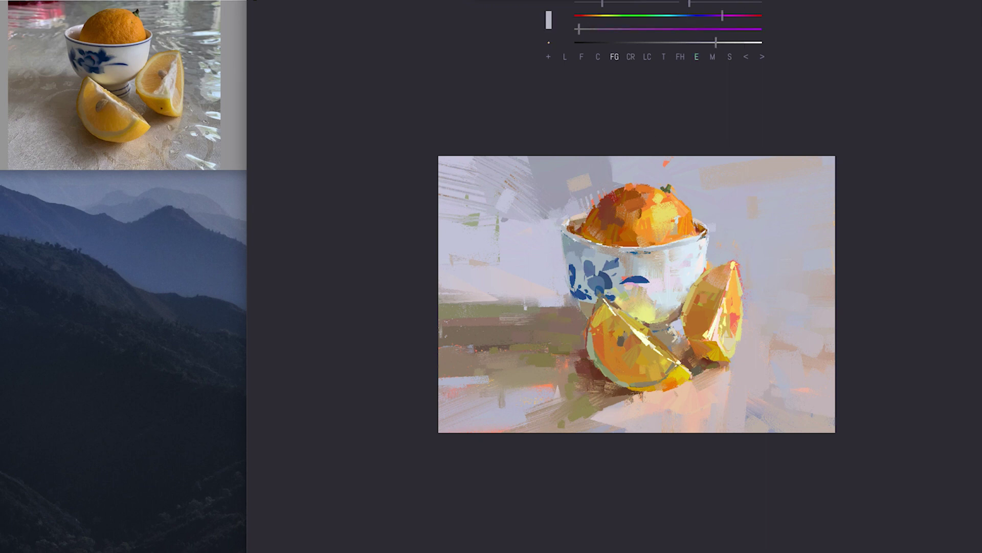
Sample the flower's blue, lighten it and paint gradient accents over the petals on the bowl's left side.
alt+click(574, 275)
click(695, 58)
alt+click(593, 272)
drag(691, 42, 718, 42)
drag(580, 258, 573, 276)
drag(589, 261, 601, 257)
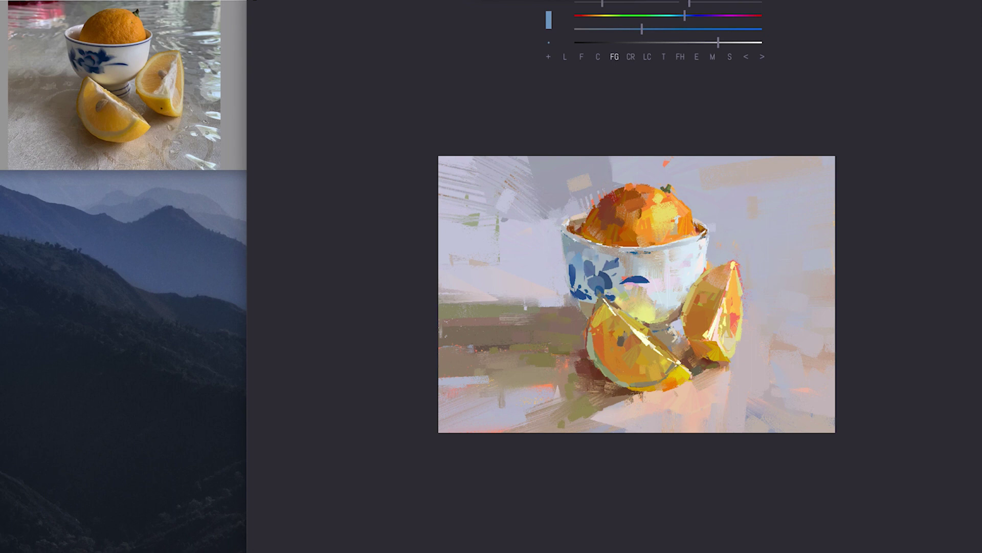
drag(582, 292, 587, 298)
Mix a muted olive-grey and add a gradient touch beneath the blue flower at the bowl's lower left.
click(692, 42)
click(600, 15)
click(620, 29)
drag(580, 293, 588, 300)
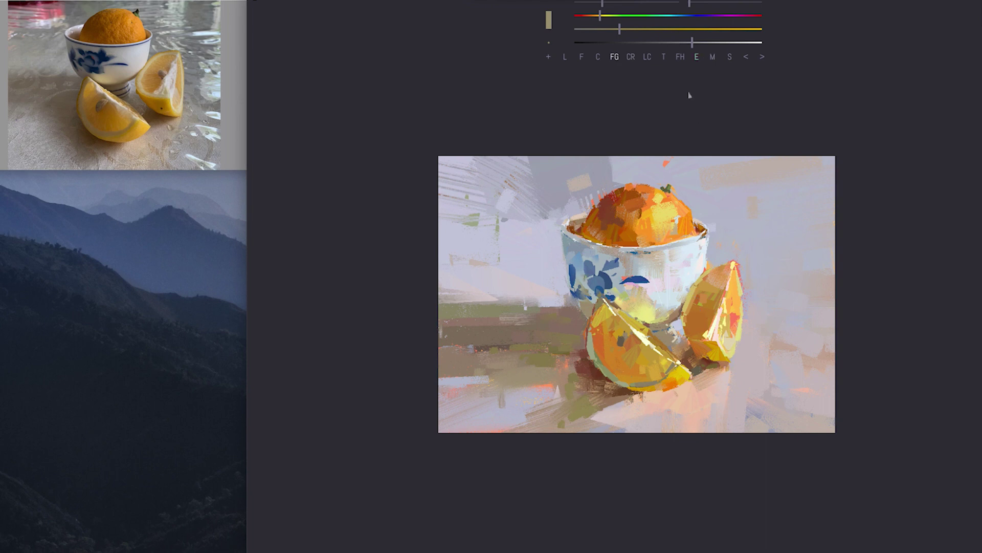
Sample the bowl's pale blue-white and fade it over the blue leaf motif, sampling the lavender background as well.
alt+click(654, 299)
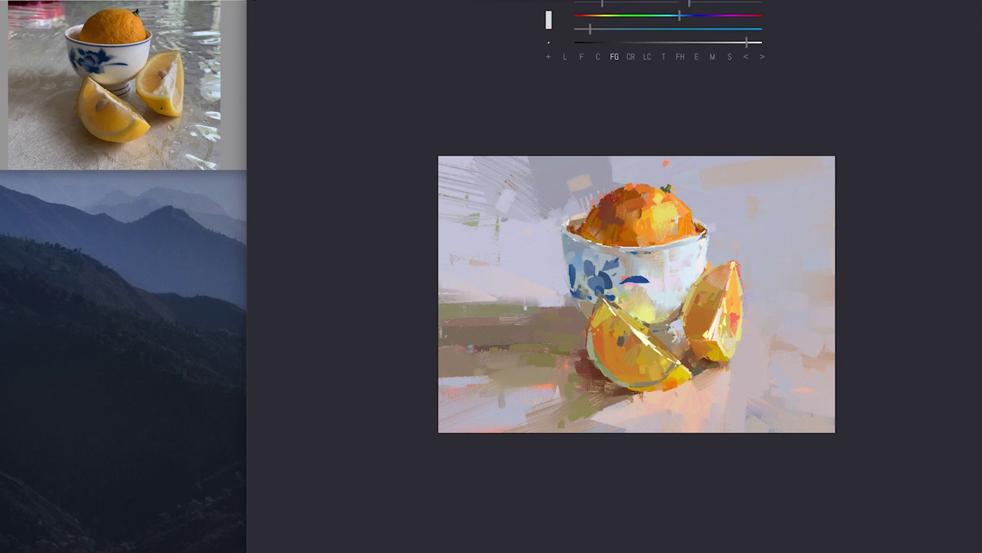
drag(651, 283, 599, 287)
alt+click(716, 241)
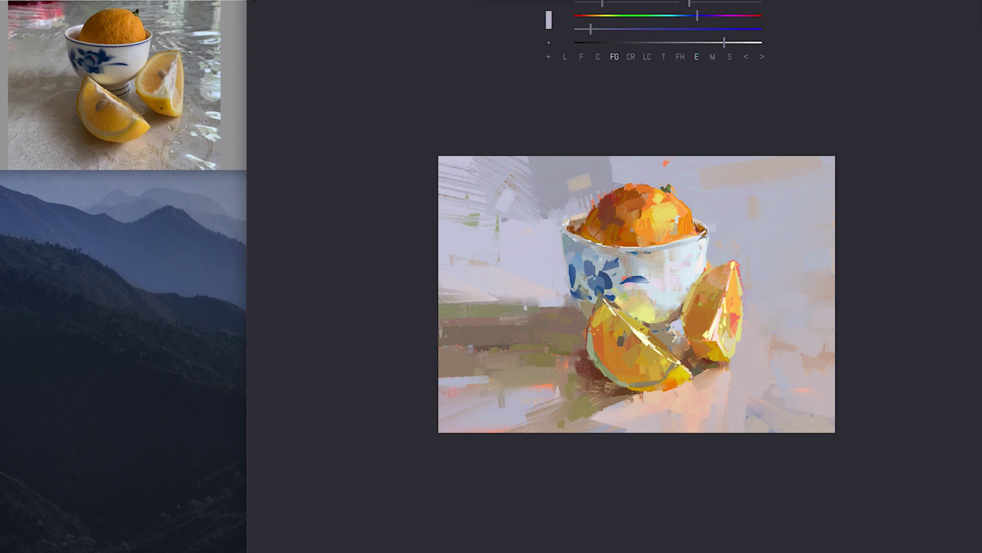
Sample the deep blue of the leaf motif and increase its saturation for the bowl's blue accents.
alt+click(634, 280)
alt+click(640, 280)
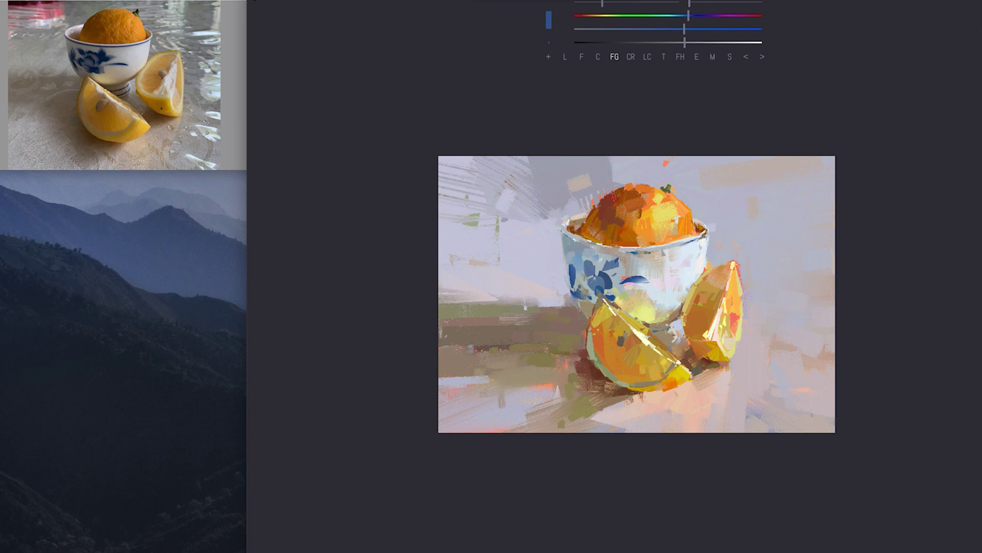
drag(684, 29, 702, 29)
Paint sampled blue-grey shading down the bowl's left edge, and brighten a light peach colour.
alt+click(562, 245)
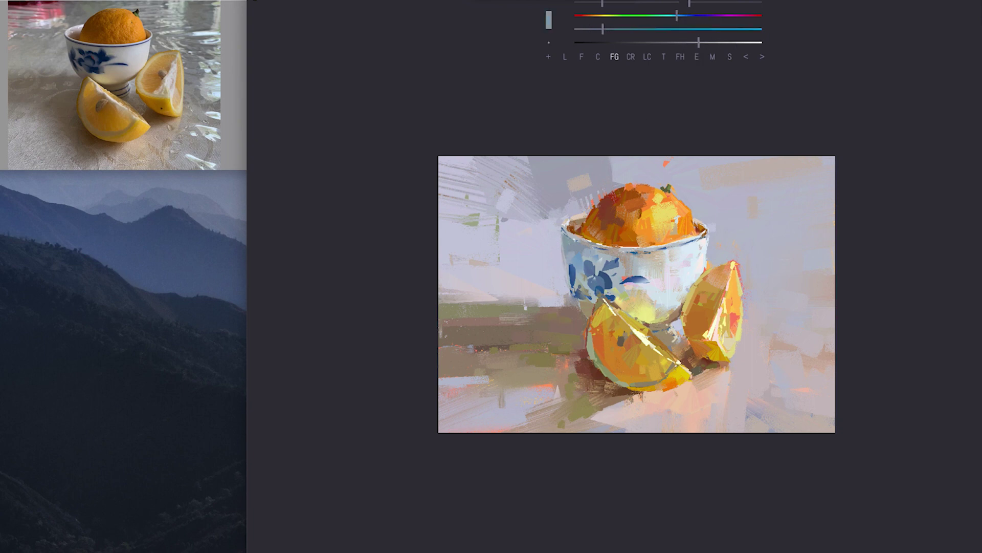
drag(571, 275, 553, 321)
key(alt)
drag(745, 45, 751, 43)
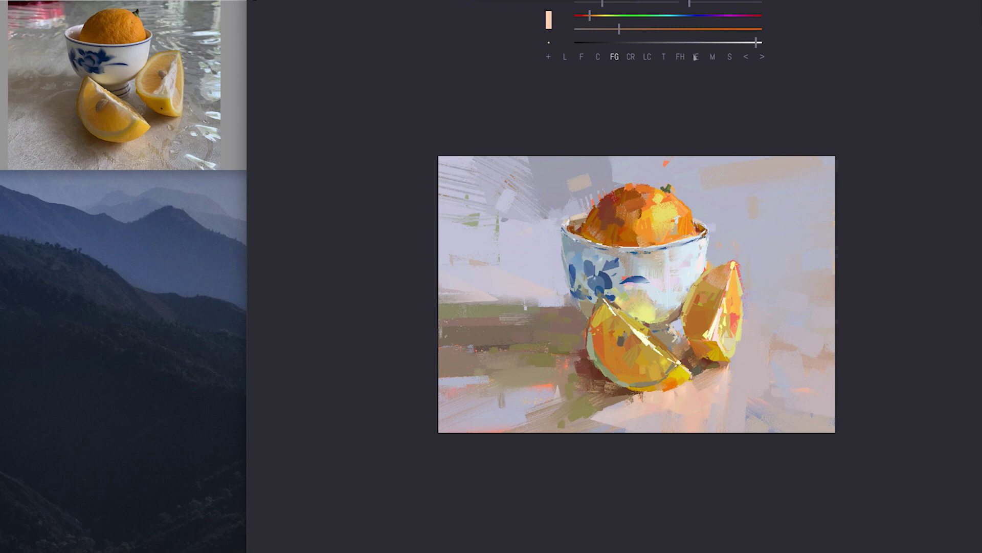
Sample the bowl's bright white, reduce its saturation and switch to the Line brush.
alt+click(687, 274)
drag(590, 28, 582, 29)
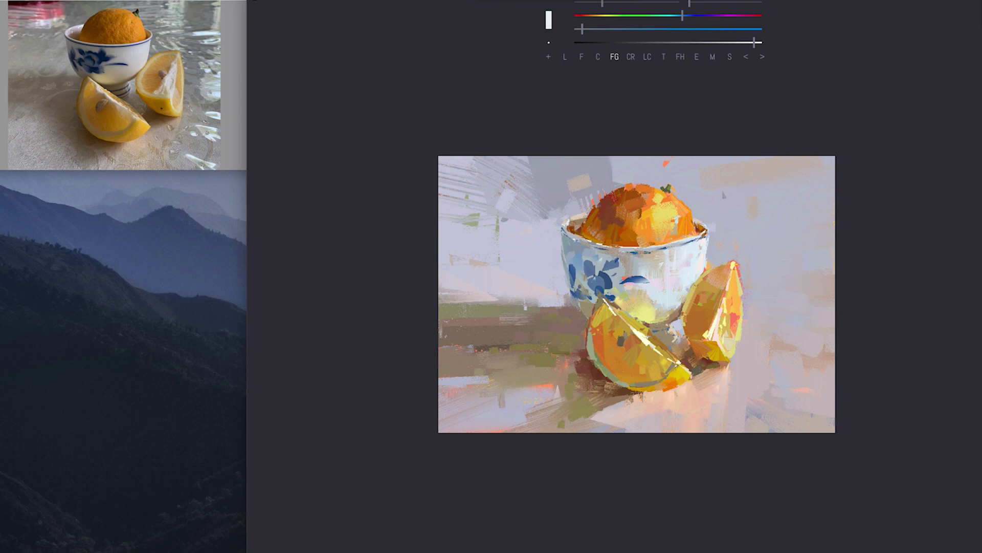
click(565, 57)
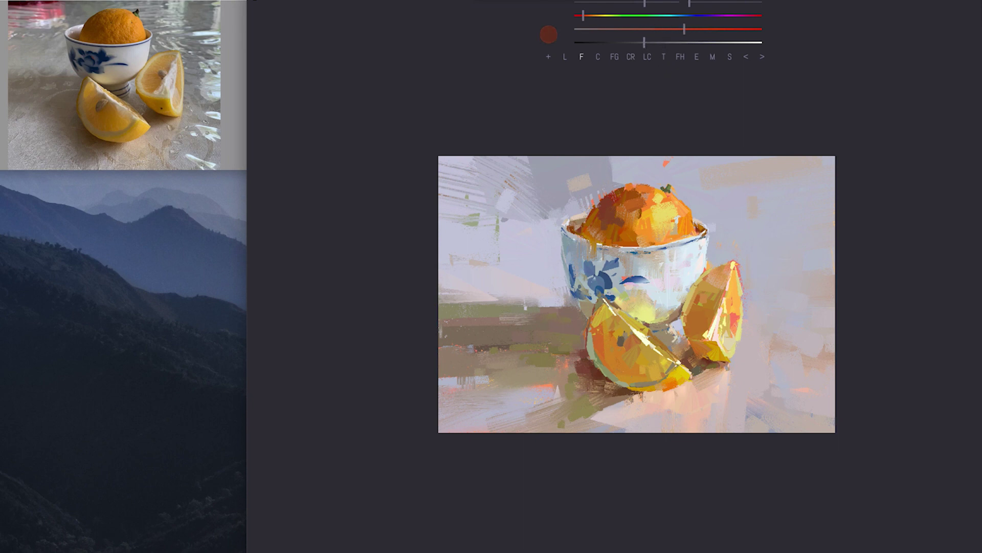
Switch to the FG brush, paint sampled warm brown into the table shadow beneath the lemon wedges, and mute the colour toward ochre.
drag(648, 43, 665, 42)
click(616, 57)
alt+click(639, 395)
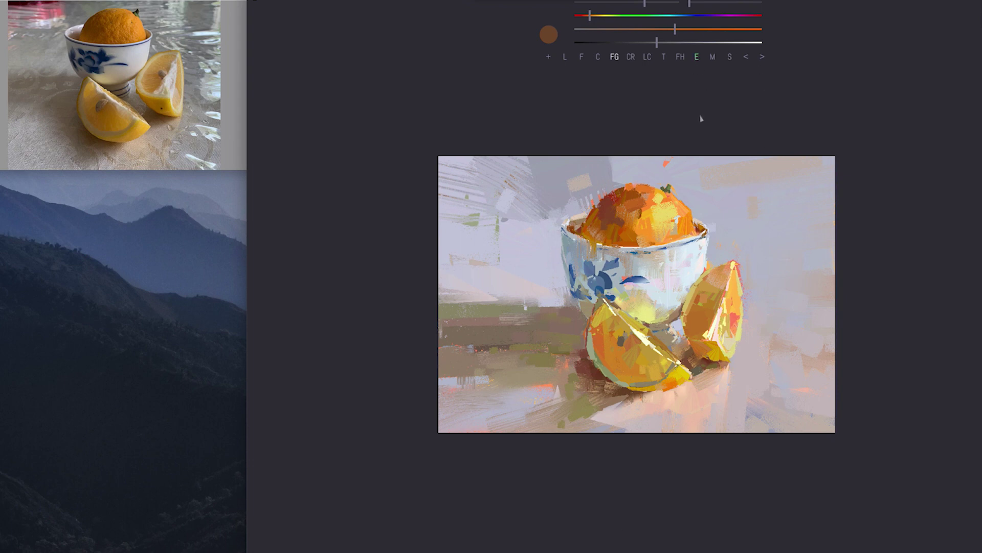
key(e)
drag(715, 371, 680, 392)
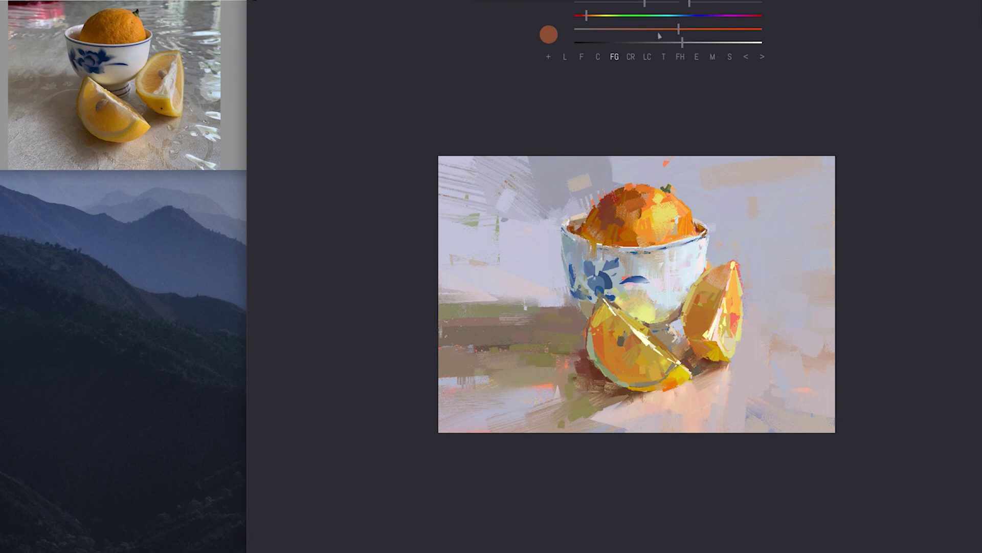
drag(660, 35, 656, 31)
click(597, 16)
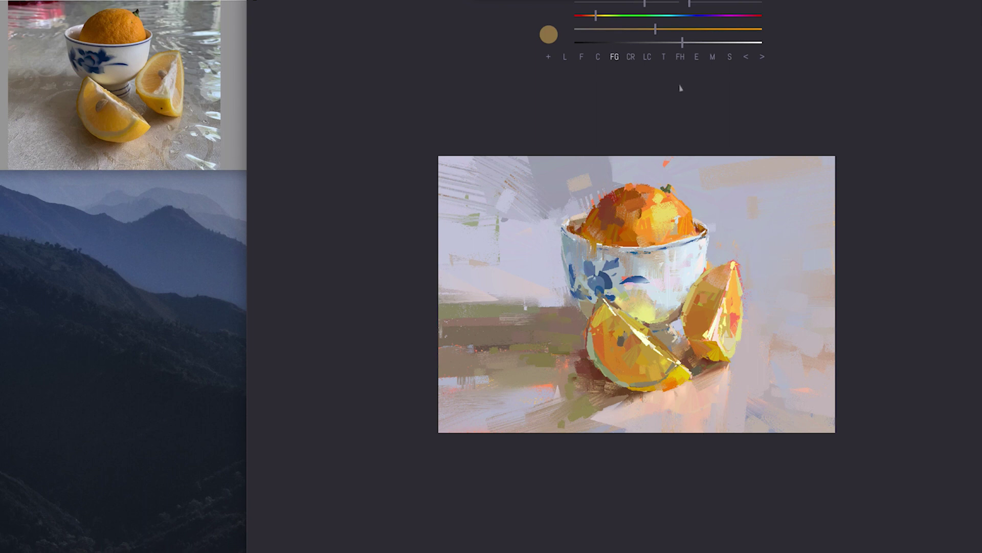
Sample the peach table reflection below the front lemon wedge, brighten it almost to maximum, and switch to a smaller Line brush.
alt+click(675, 392)
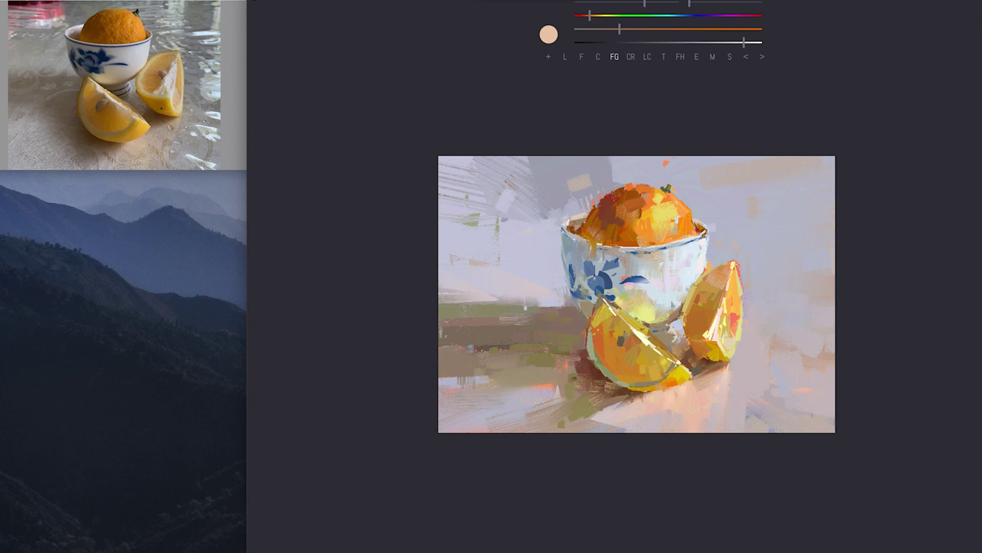
drag(745, 42, 754, 42)
drag(754, 43, 759, 43)
click(565, 58)
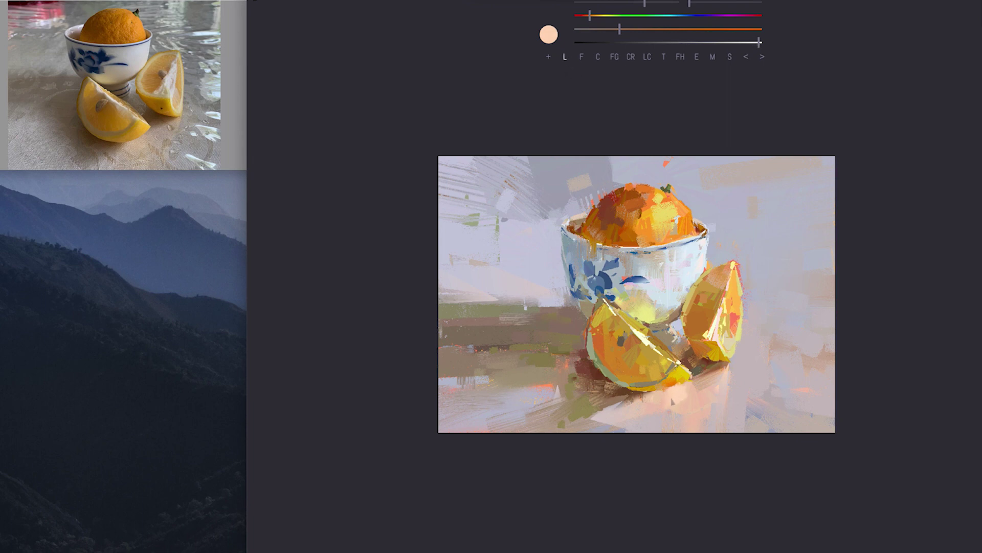
drag(642, 3, 633, 3)
click(623, 4)
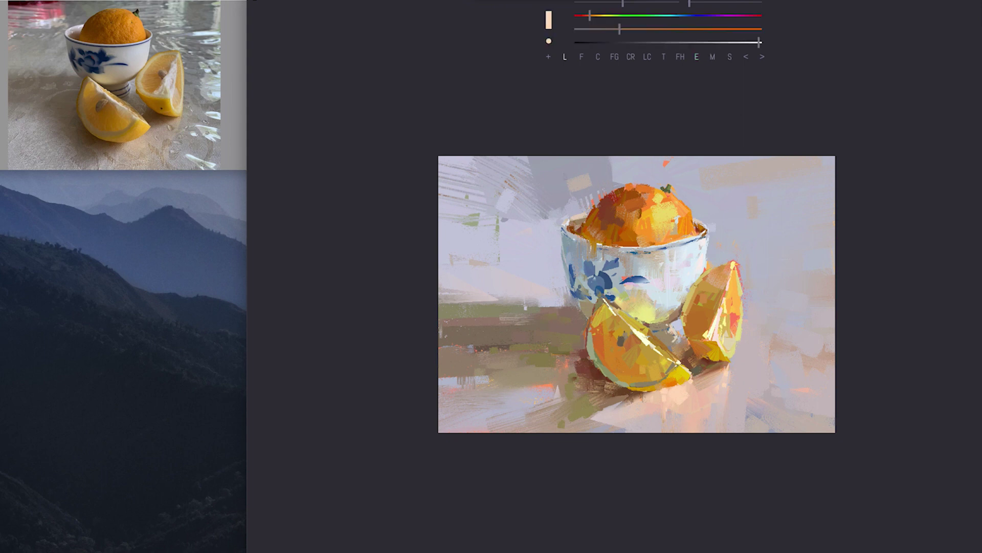
Sample the pale table colour beside the bowl and check the whole painting's values in black-and-white mode before restoring colour.
alt+click(537, 290)
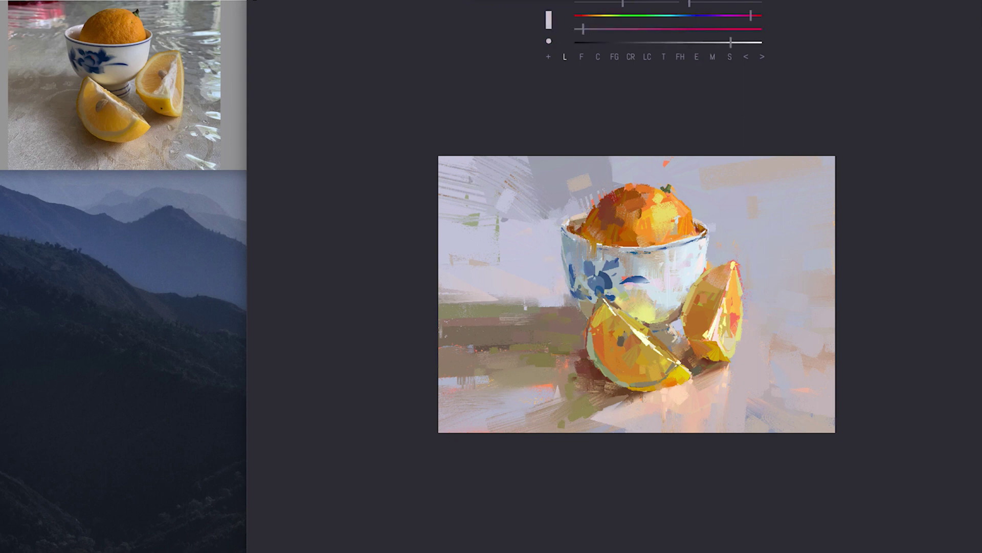
scroll(593, 372, down, 3)
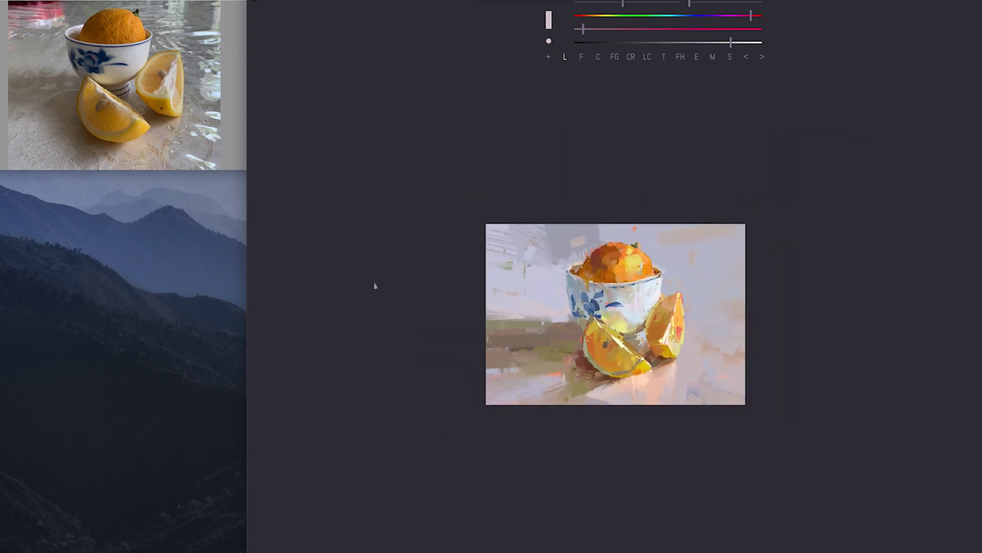
key(g)
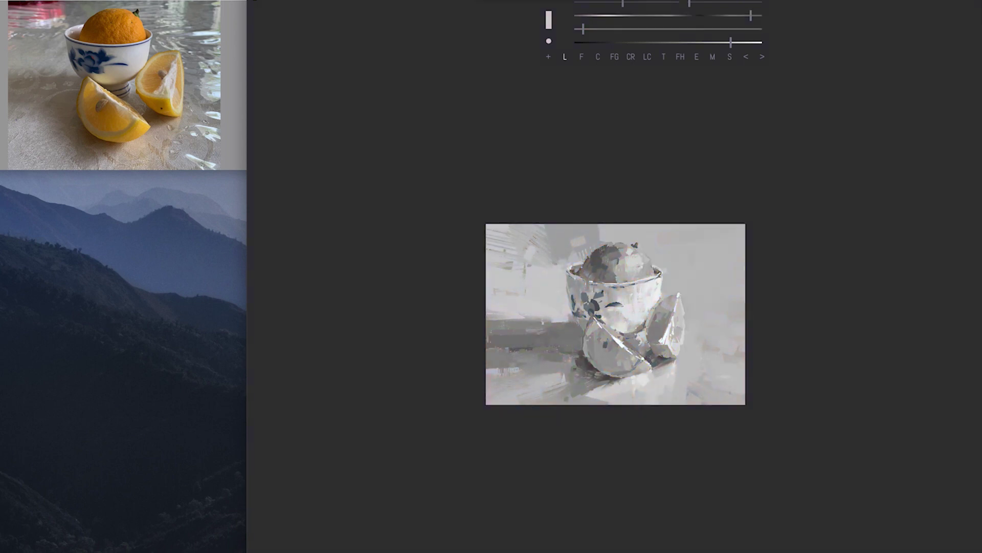
key(g)
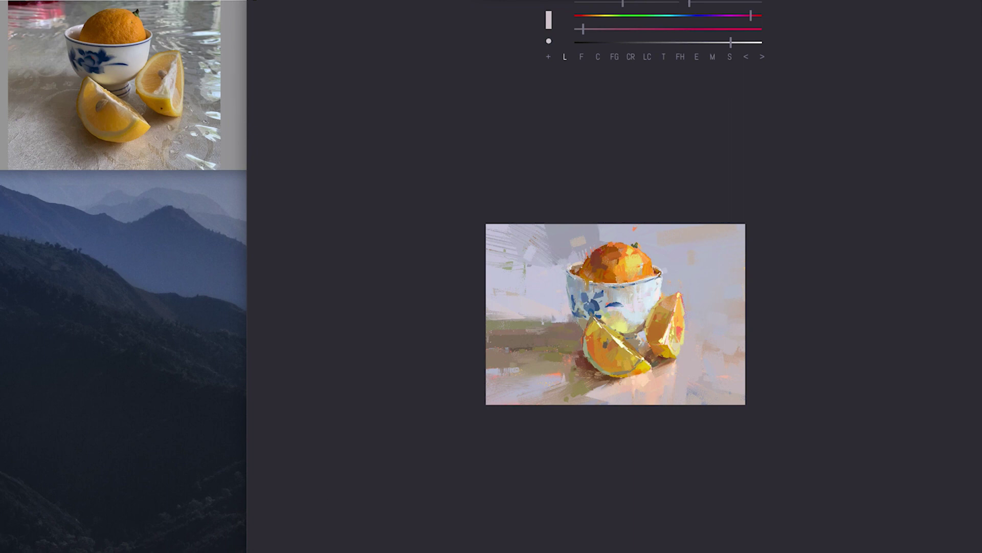
Sample the orange's surface, the shadow beside the front lemon wedge, the table shadow and the lavender background to compare their colours.
alt+click(627, 258)
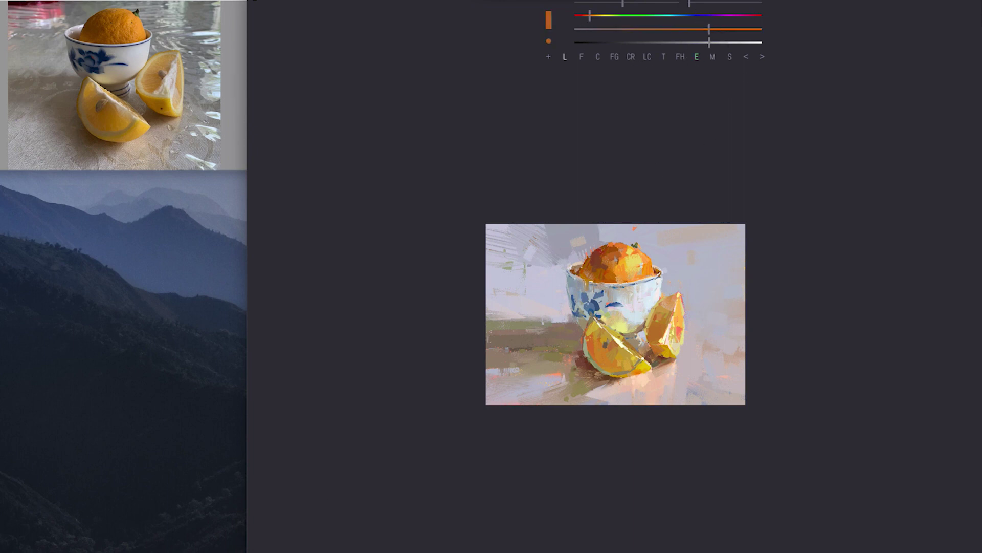
drag(622, 250, 625, 255)
key(i)
drag(585, 328, 582, 337)
alt+click(537, 337)
alt+click(506, 279)
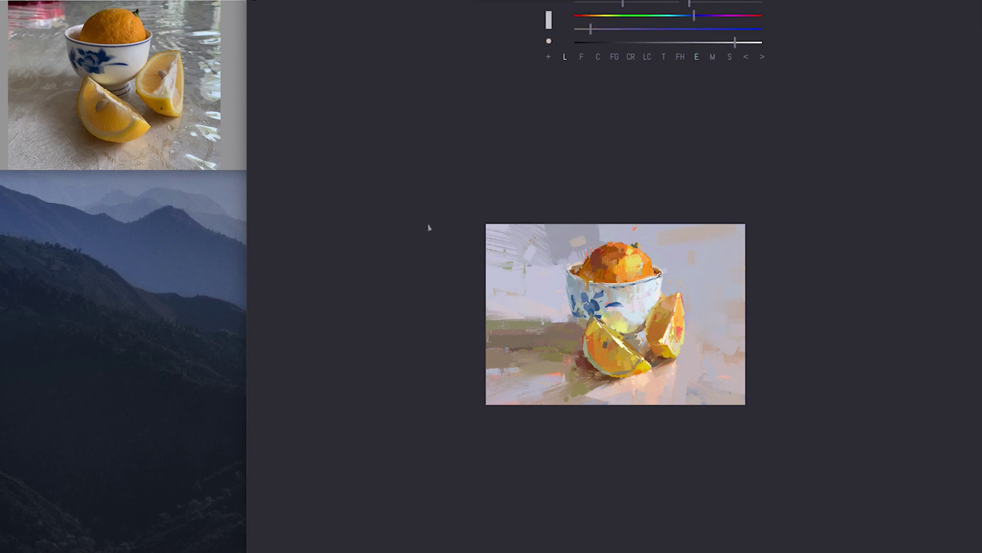
Compare the painting at different sizes in black-and-white and colour modes to judge its value structure.
scroll(417, 204, down, 2)
scroll(390, 173, up, 3)
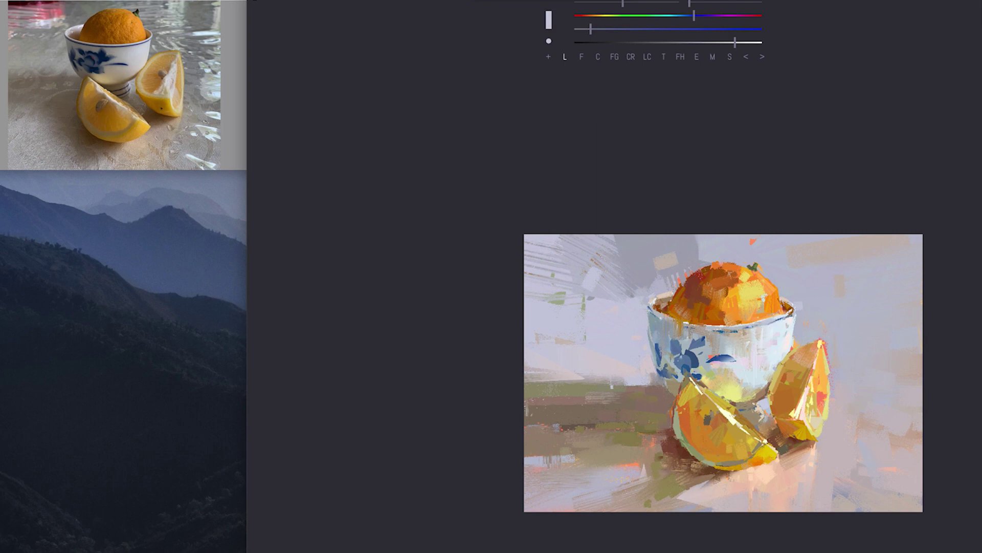
drag(576, 328, 642, 338)
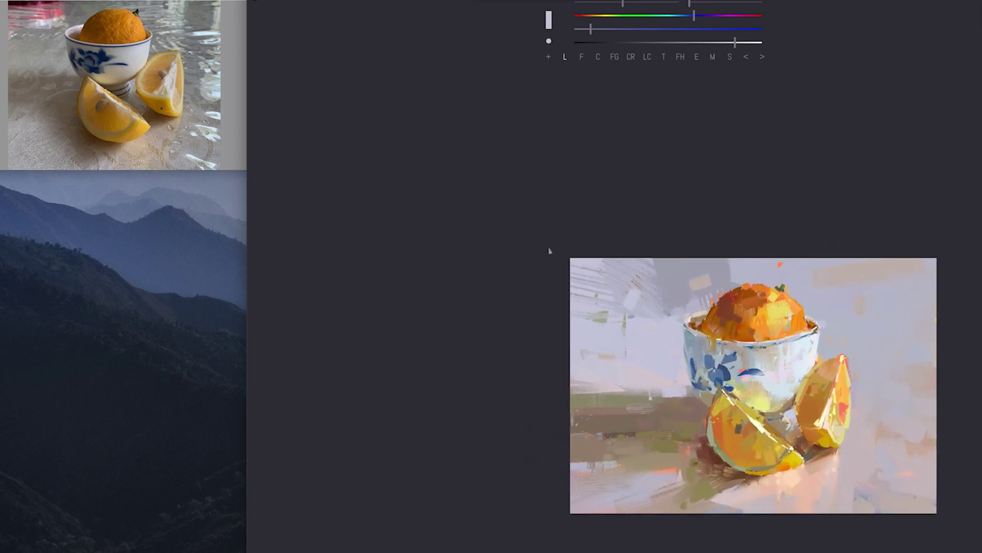
key(g)
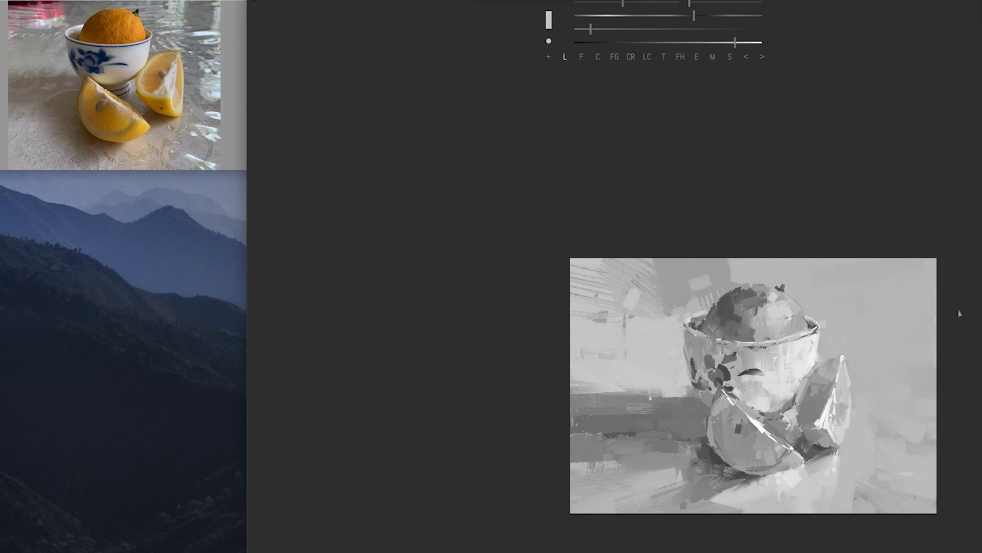
key(ctrl+y)
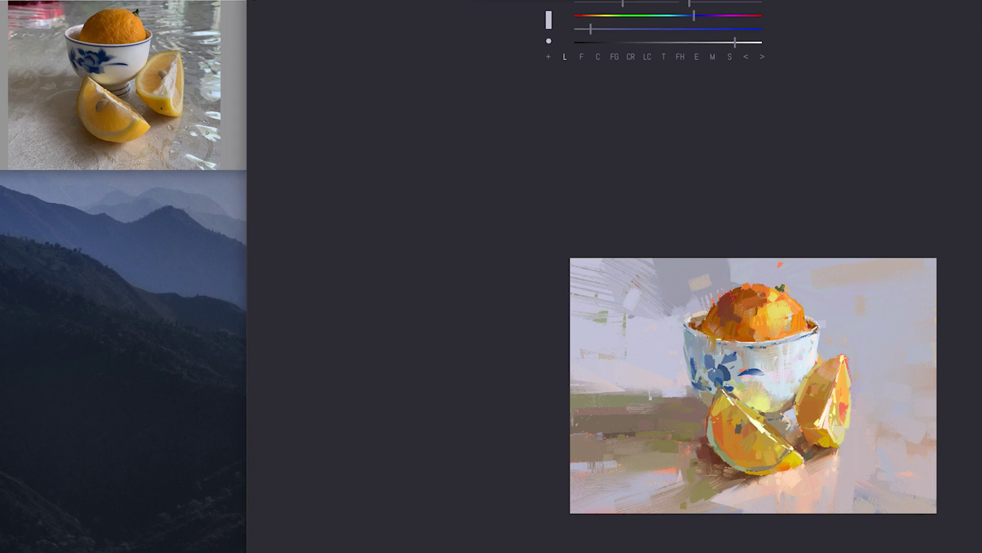
key(ctrl+y)
Reposition the painting window to expose the BW toggle, compare both modes again, and shift the window to reveal more of the reference photo.
mouse_move(247, 552)
mouse_down()
mouse_move(70, 552)
mouse_move(162, 512)
mouse_up()
click(168, 504)
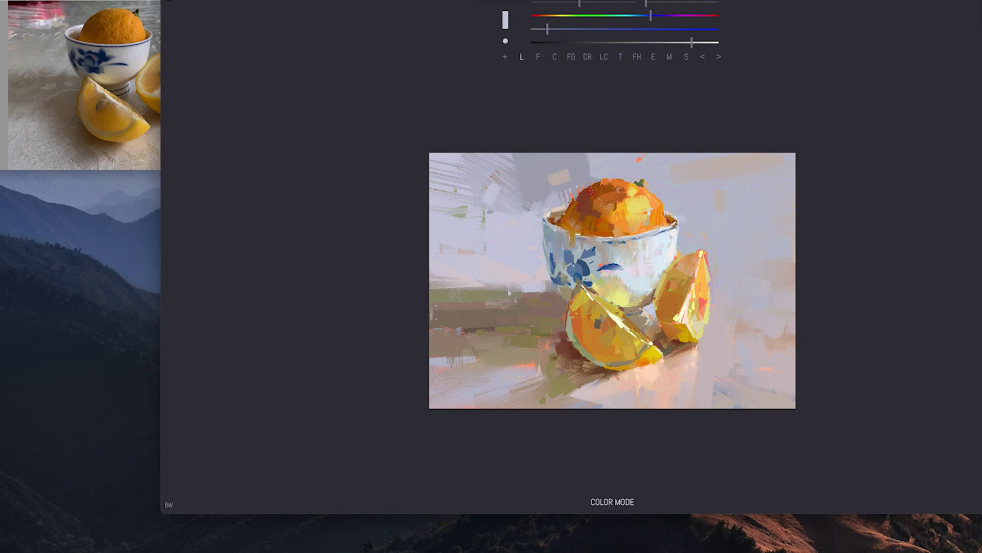
drag(541, 329, 541, 341)
click(704, 58)
click(168, 505)
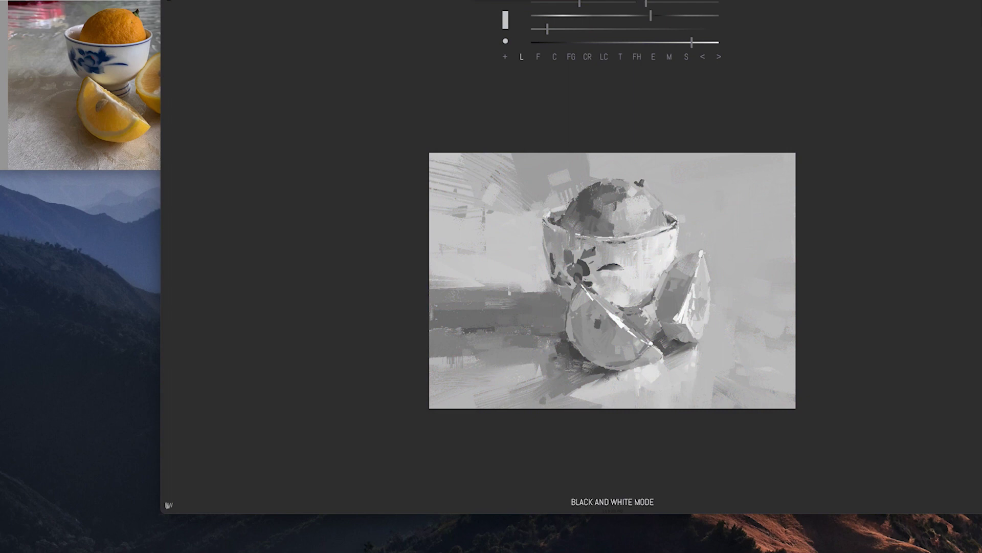
click(168, 504)
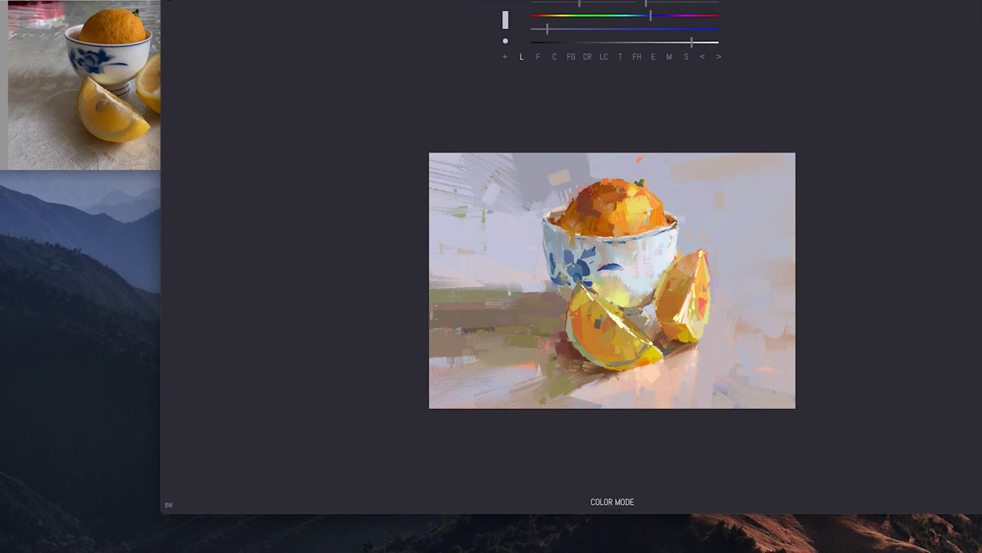
drag(301, 3, 359, 0)
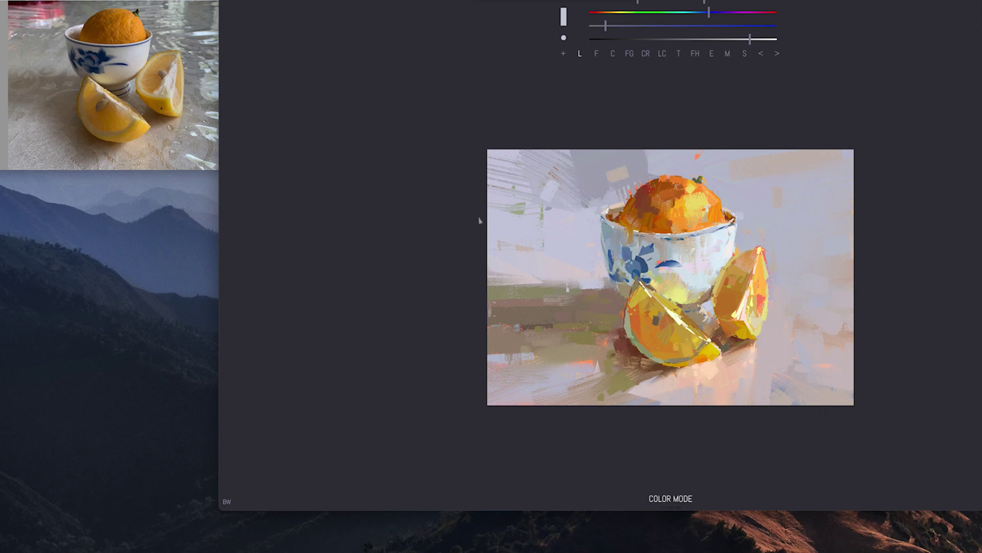
Sample the shadow colours beside the front lemon wedge, darken and warm them to brown, and paint that shadow with a slightly larger Line brush.
click(712, 56)
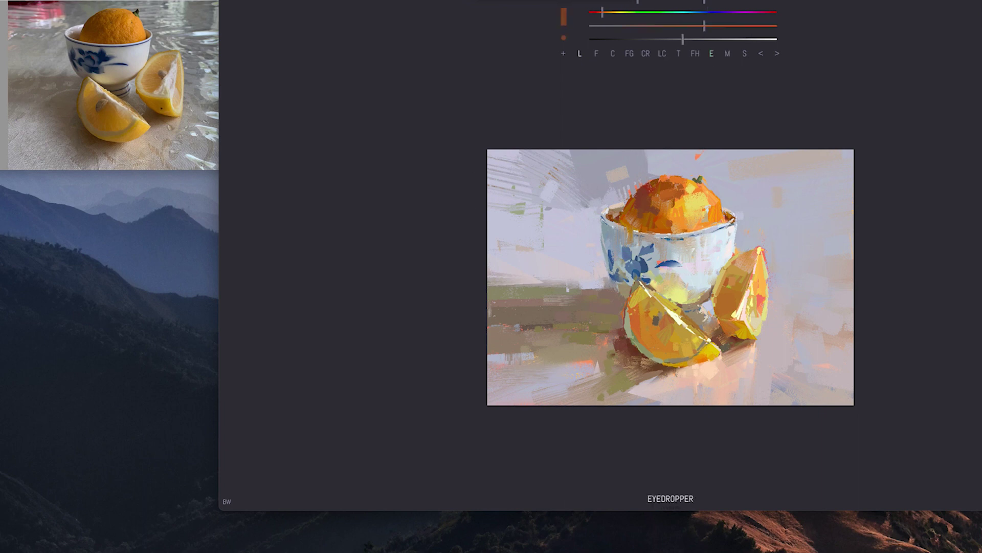
mouse_move(631, 356)
mouse_down()
mouse_move(610, 358)
mouse_move(605, 347)
mouse_up()
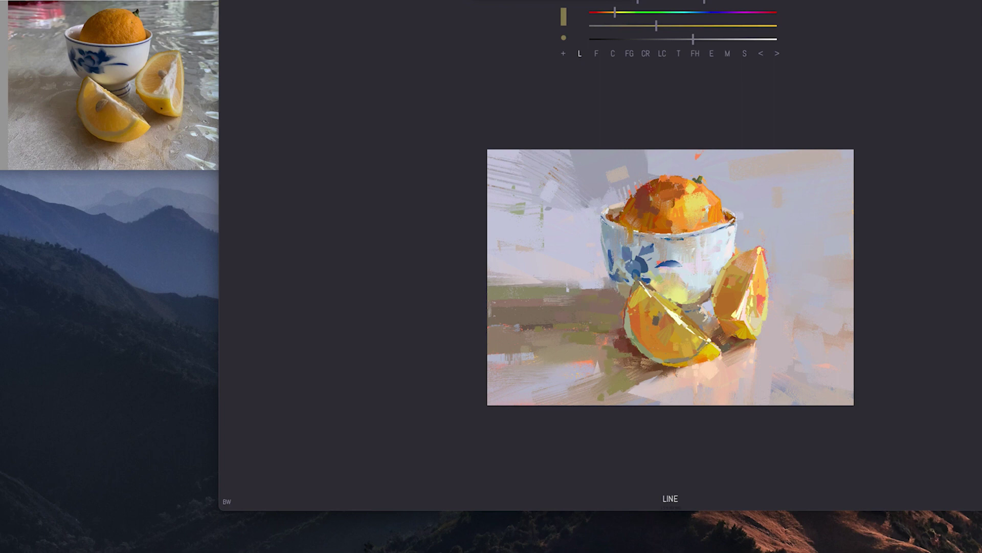
drag(682, 39, 673, 39)
drag(615, 14, 645, 2)
drag(622, 356, 601, 352)
Extend muted brown Line brush strokes across the table shadow behind the front lemon wedge, lightening the colour gradually between strokes.
click(681, 39)
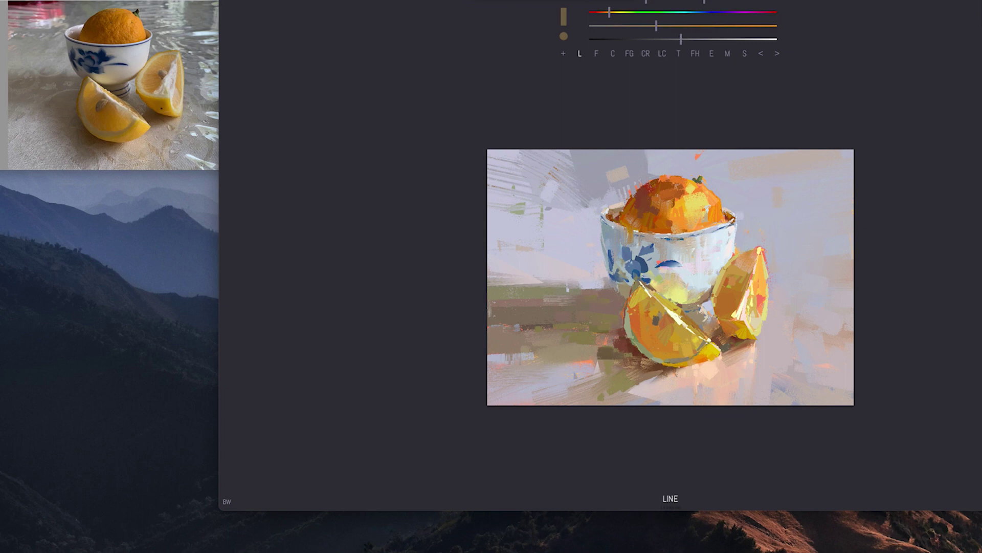
drag(612, 351, 591, 335)
drag(681, 39, 689, 39)
drag(605, 357, 597, 352)
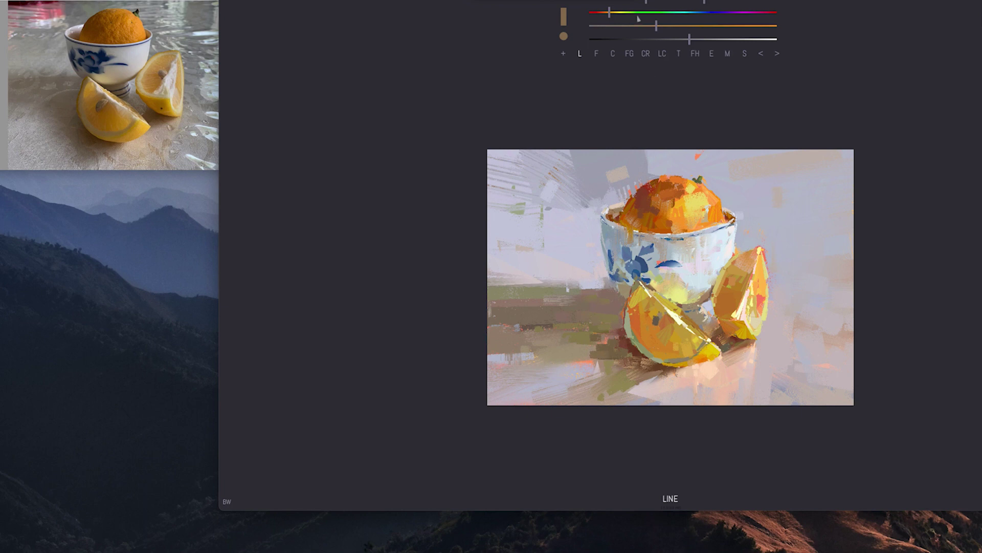
drag(690, 40, 693, 39)
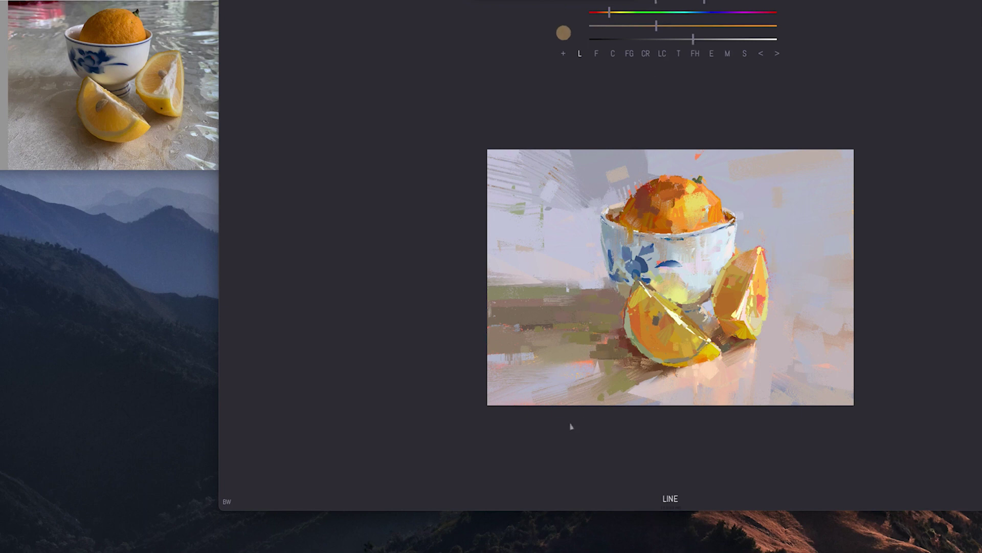